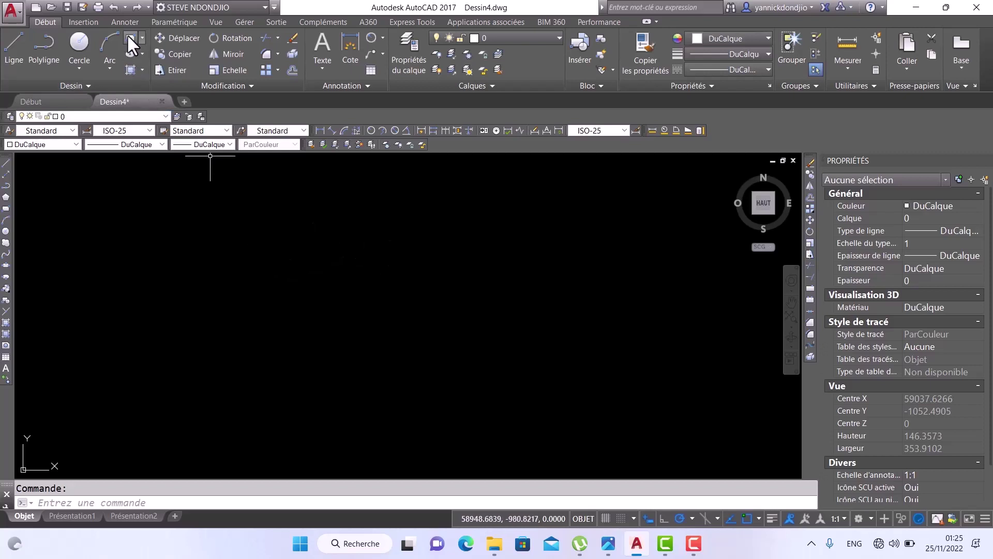
- Draw an open four-segment rectangular outline with the Line command, its right side about 57 units high, leaving a gap near the upper-left corner
left_click(17, 44)
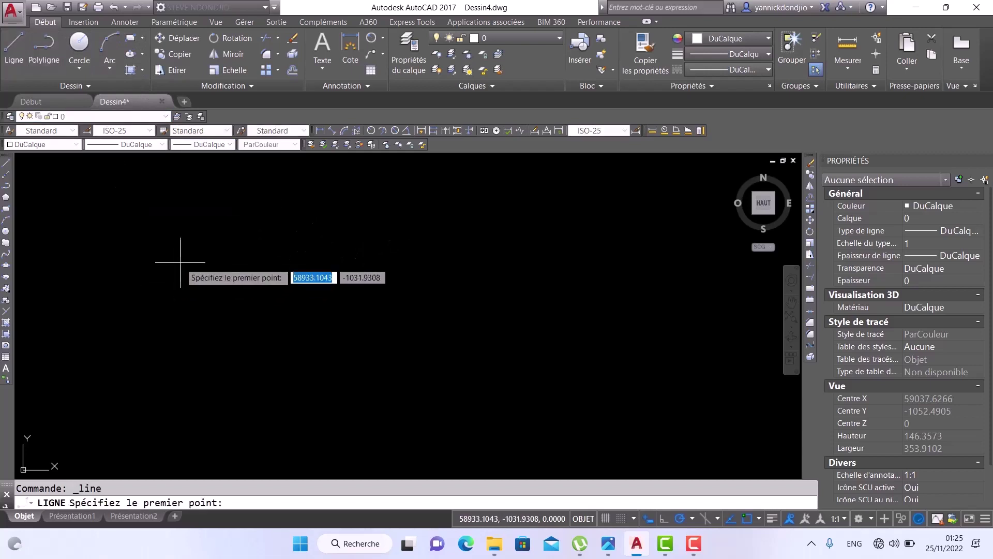
left_click(192, 294)
left_click(192, 375)
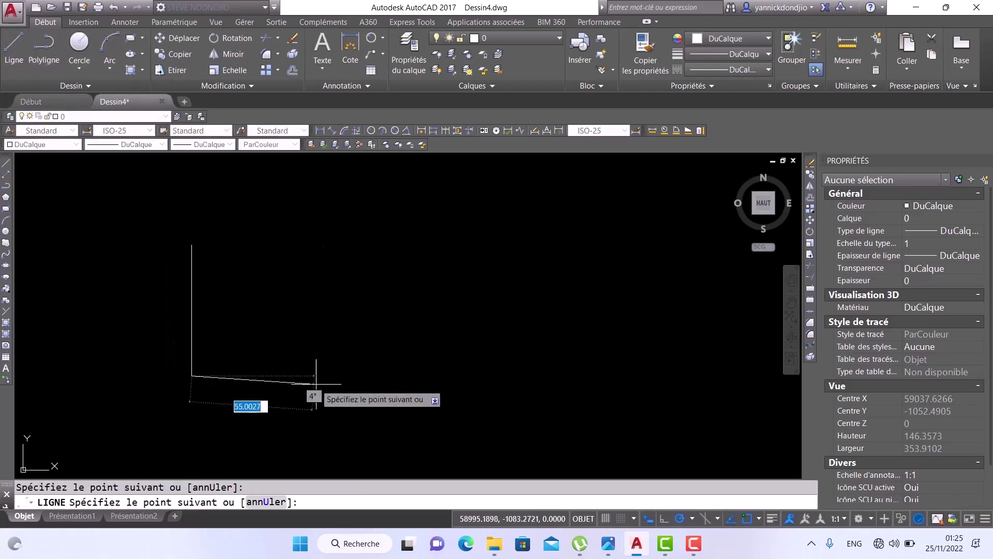
left_click(345, 375)
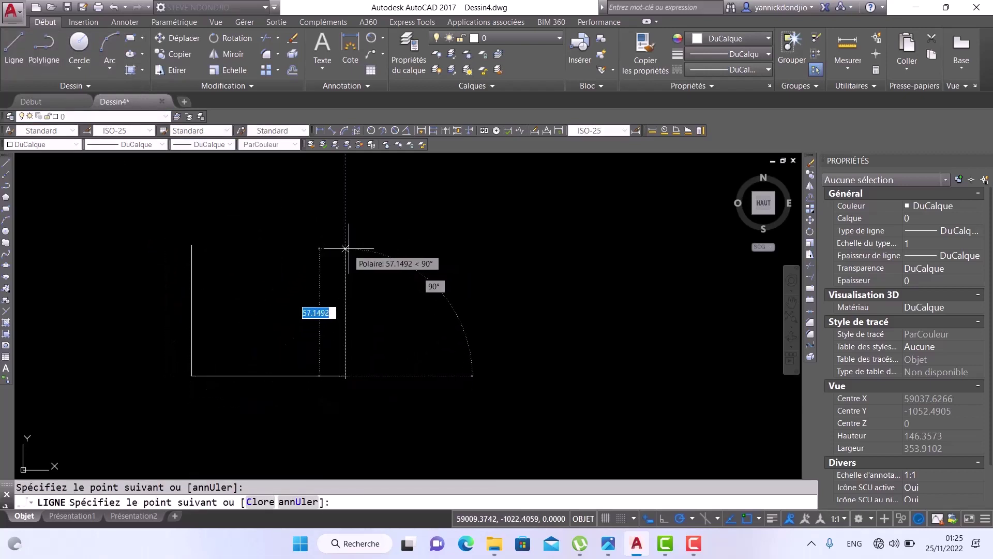
left_click(345, 248)
left_click(234, 248)
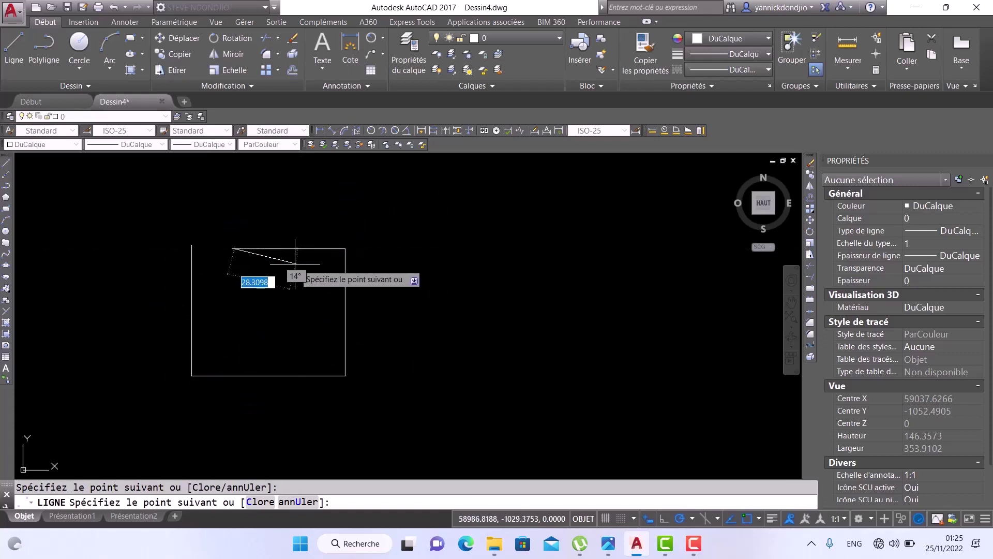
key("Escape")
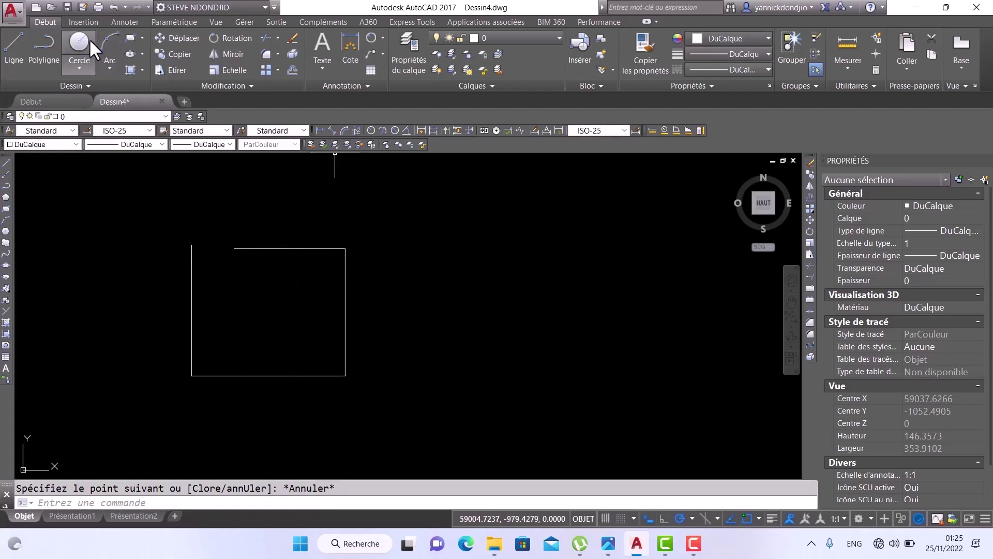
- Draw a rectangle with rounded corners and thick lines to the right of the open line outline
left_click(129, 34)
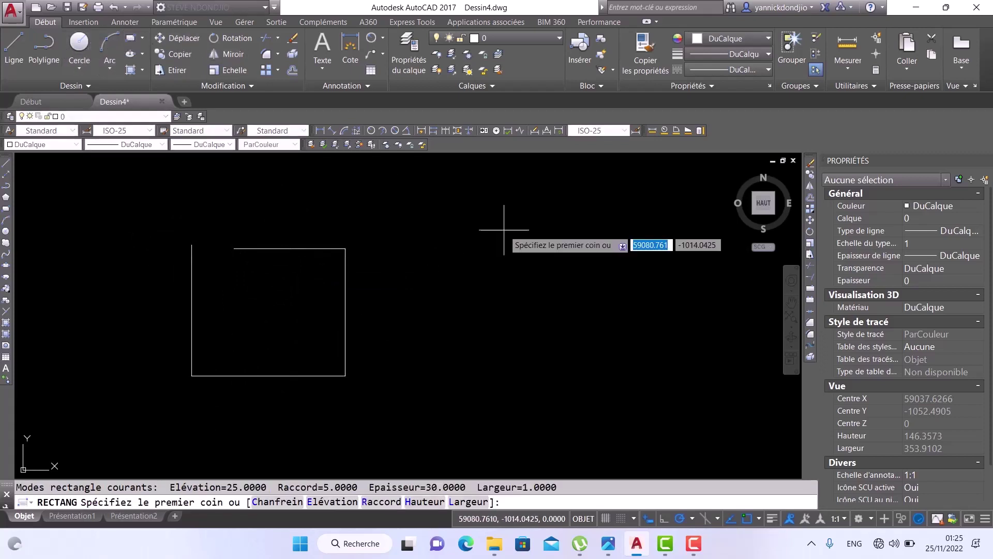
left_click(469, 252)
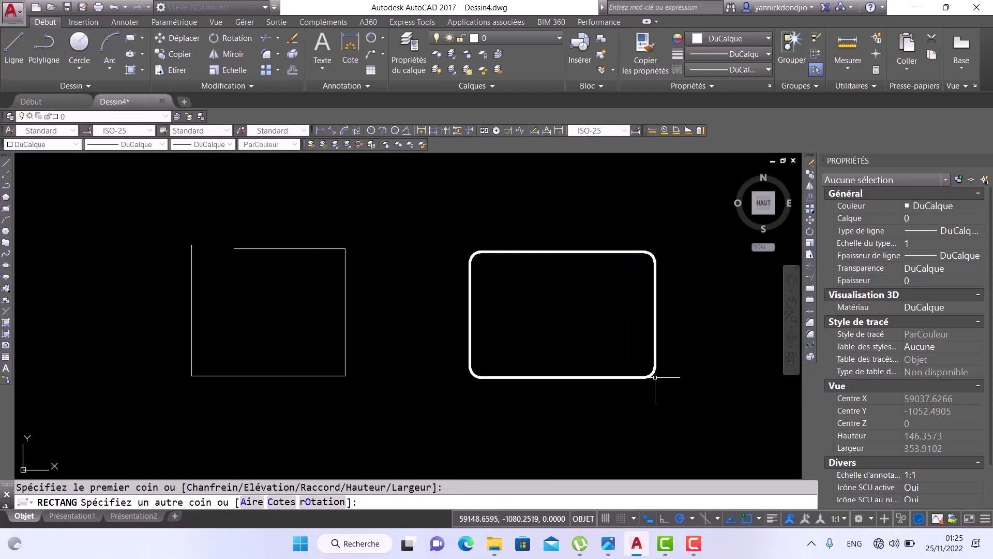
left_click(654, 377)
key("Escape")
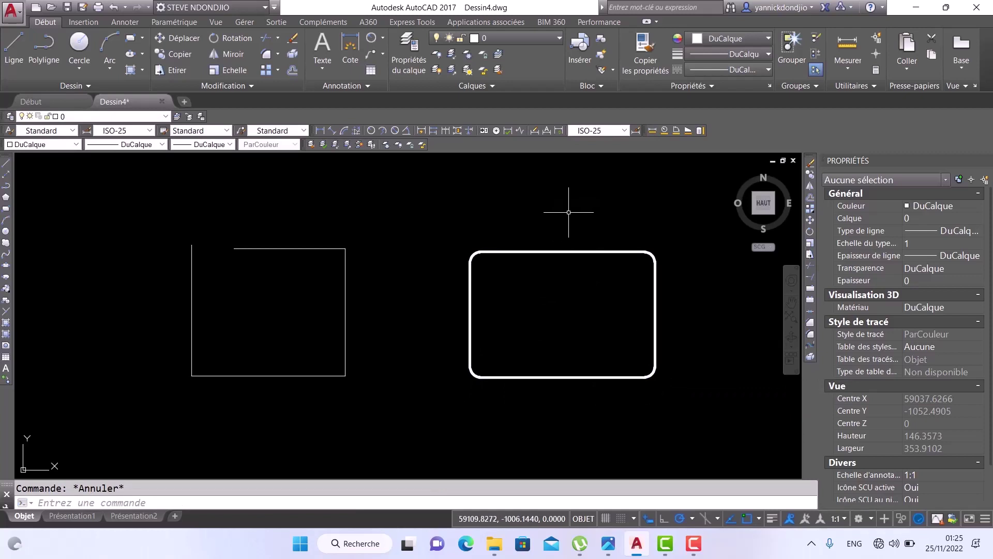
- Delete the rounded rectangle and the open line outline from the drawing
left_click(660, 206)
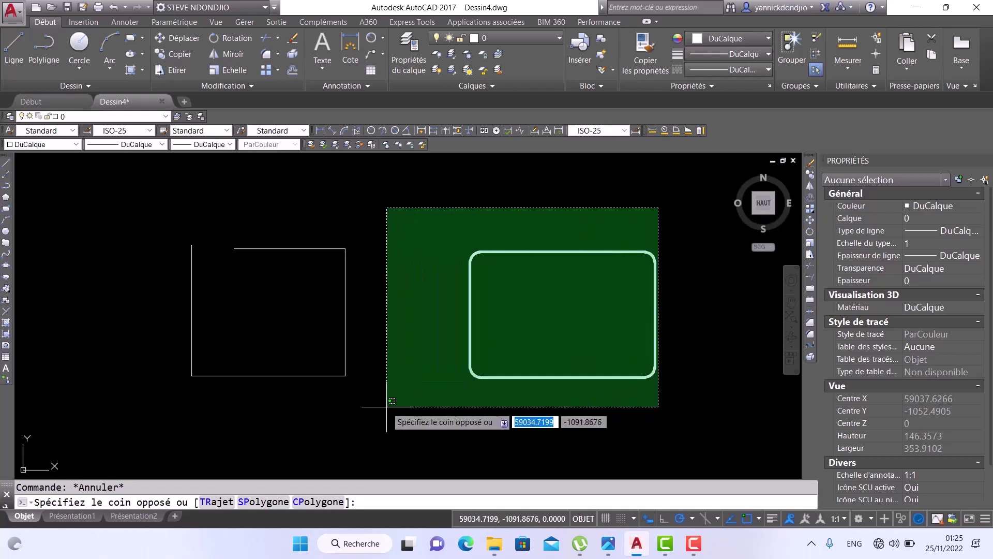
left_click(381, 433)
key("Delete")
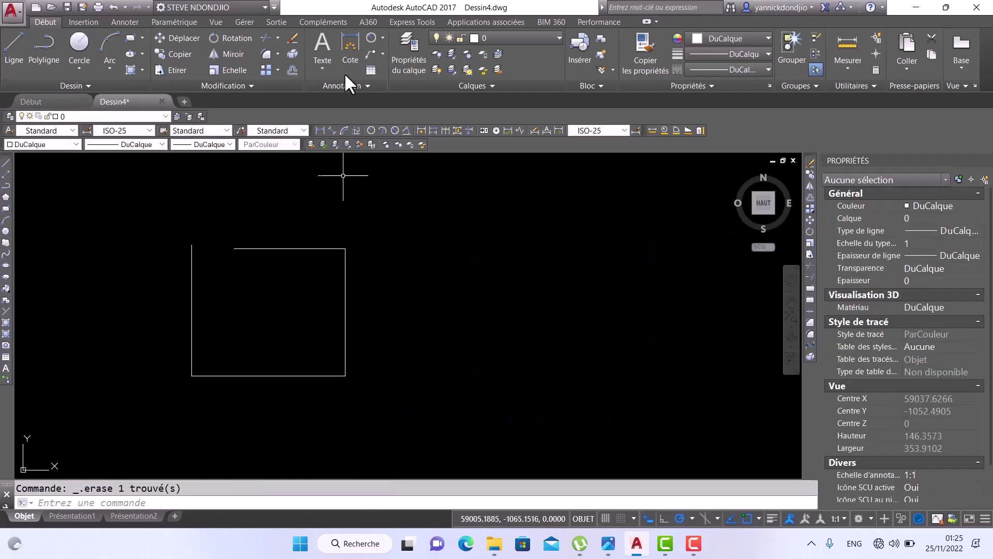
left_click(381, 216)
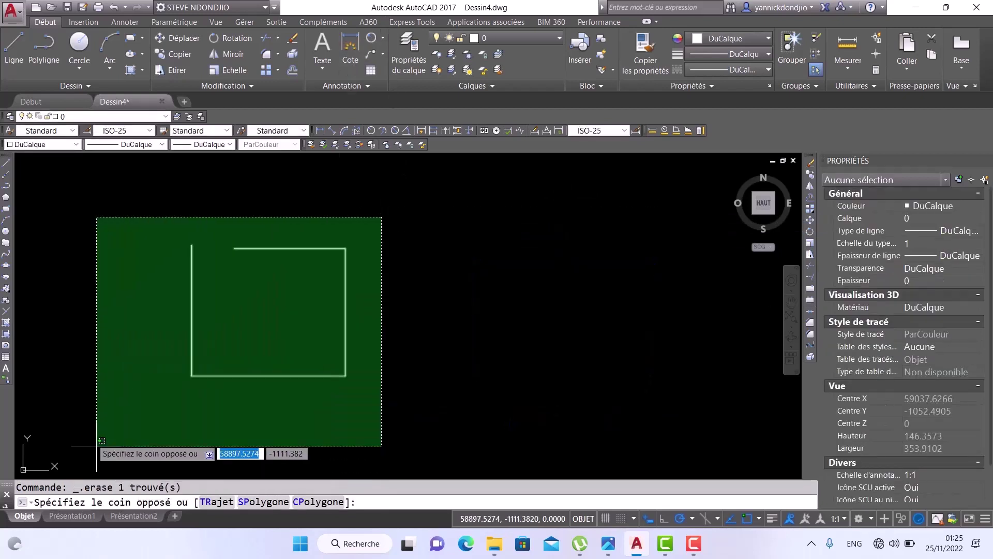
left_click(90, 432)
key("Delete")
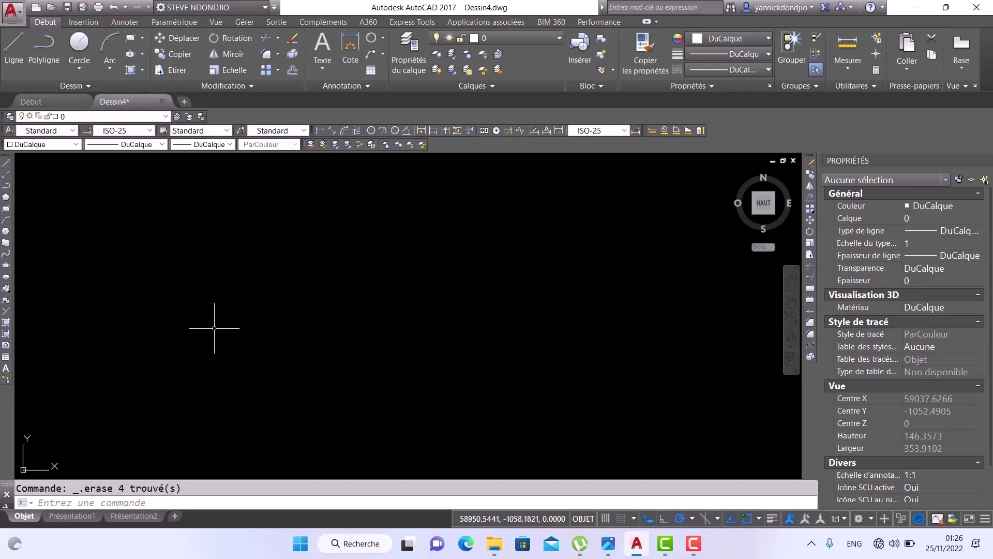
left_click(130, 38)
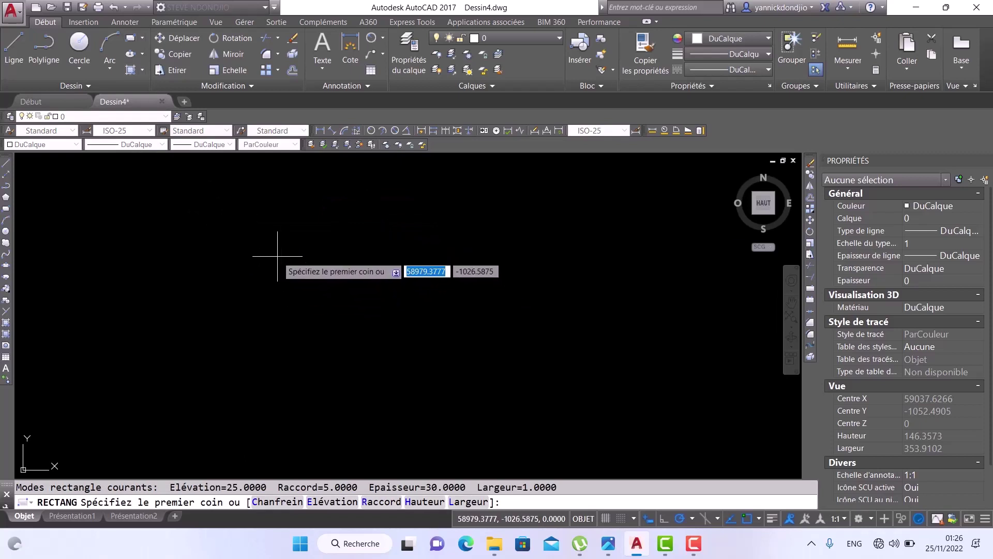
left_click(277, 255)
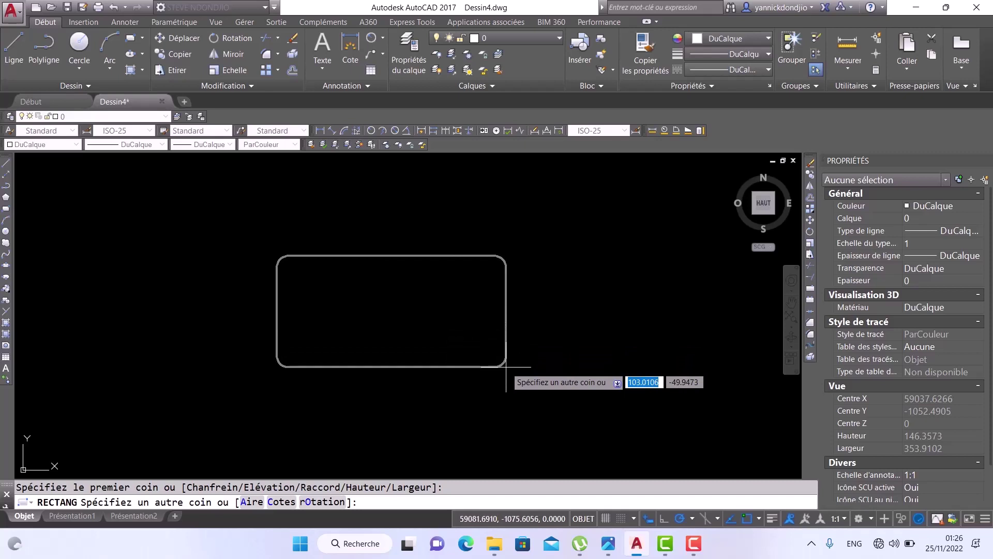
key("Escape")
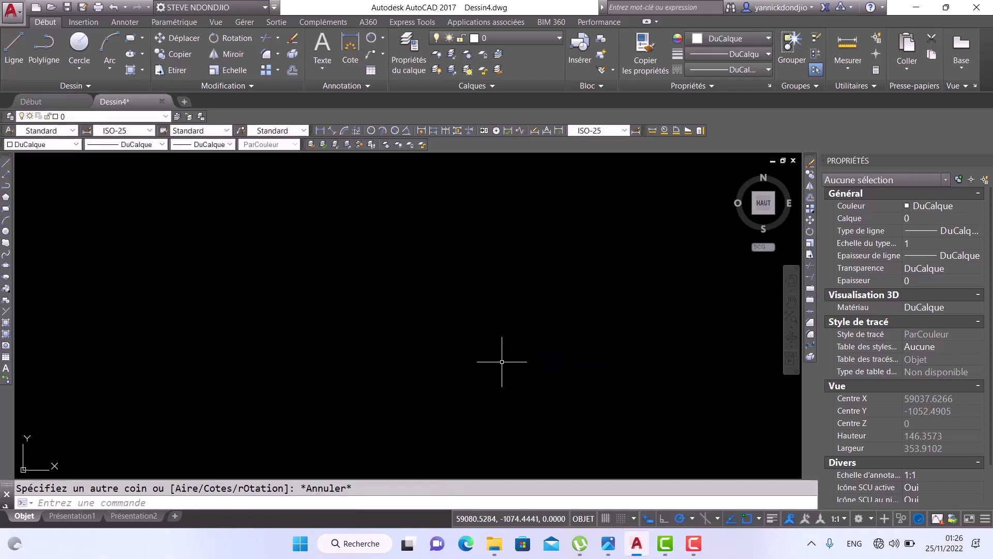
- Set the Rectangle command's fillet radius to 0 and preview a sharp-cornered rectangle without placing it
left_click(132, 44)
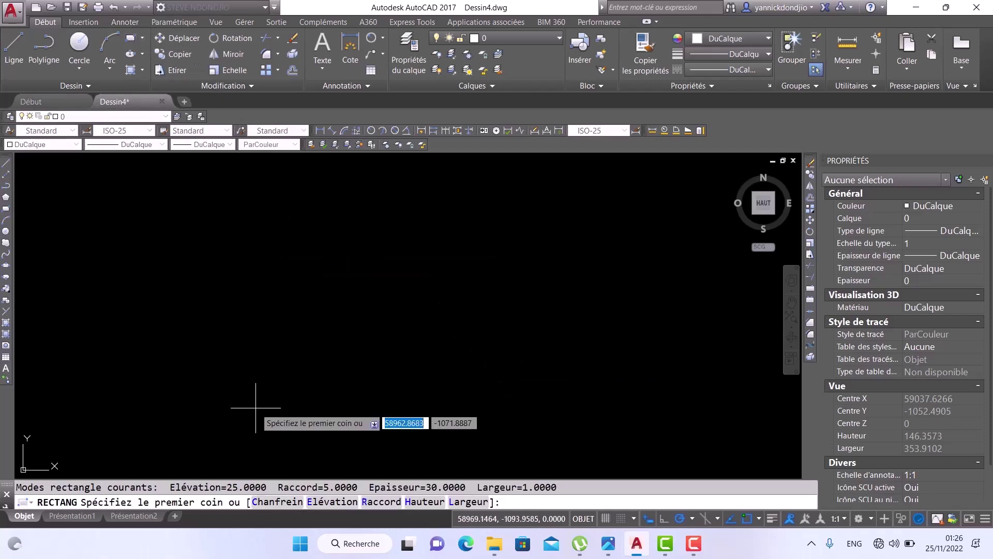
left_click(382, 502)
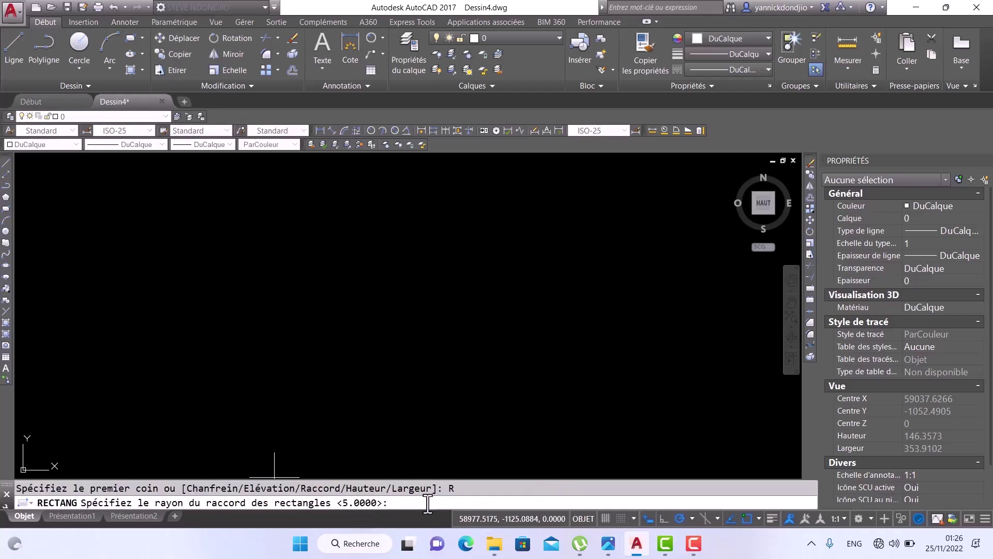
type("0")
key("Return")
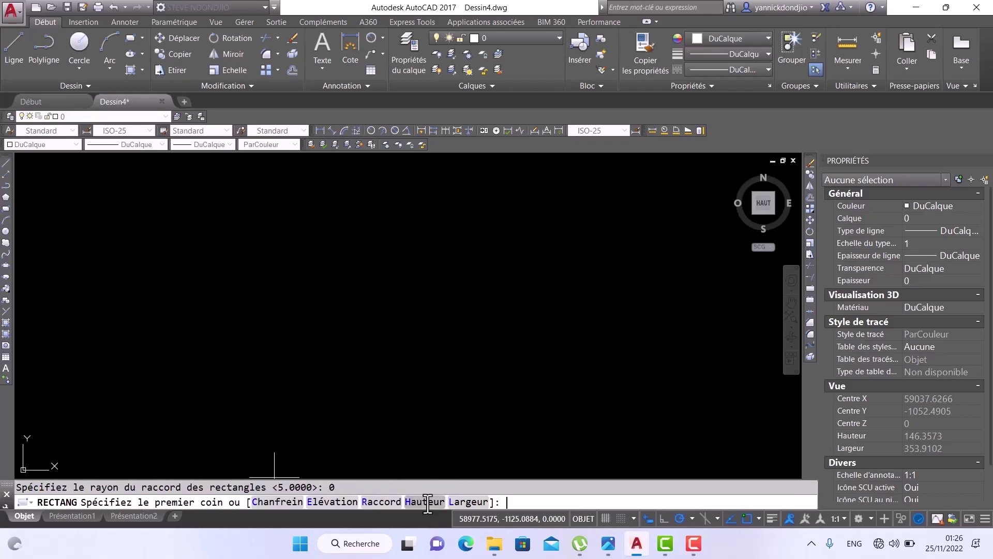
left_click(312, 300)
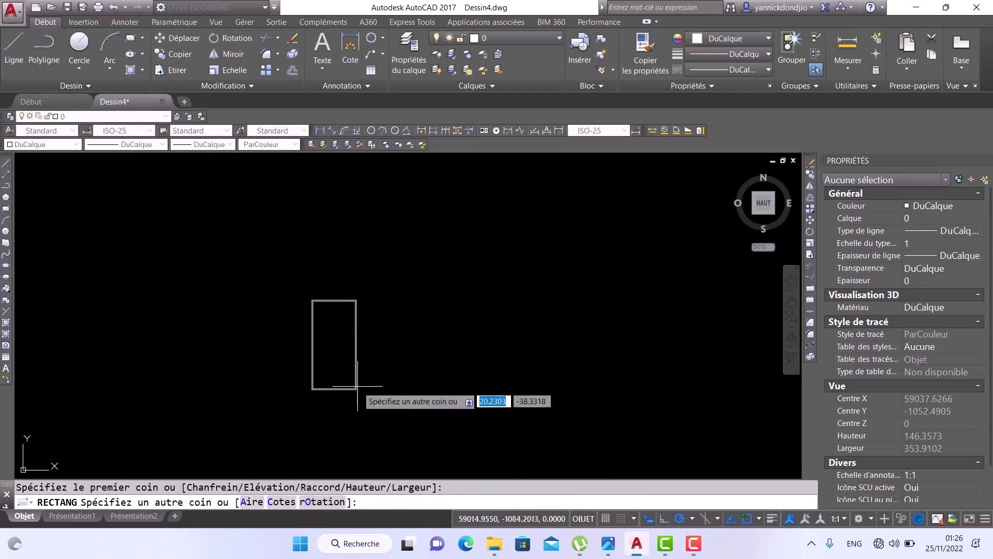
key("Escape")
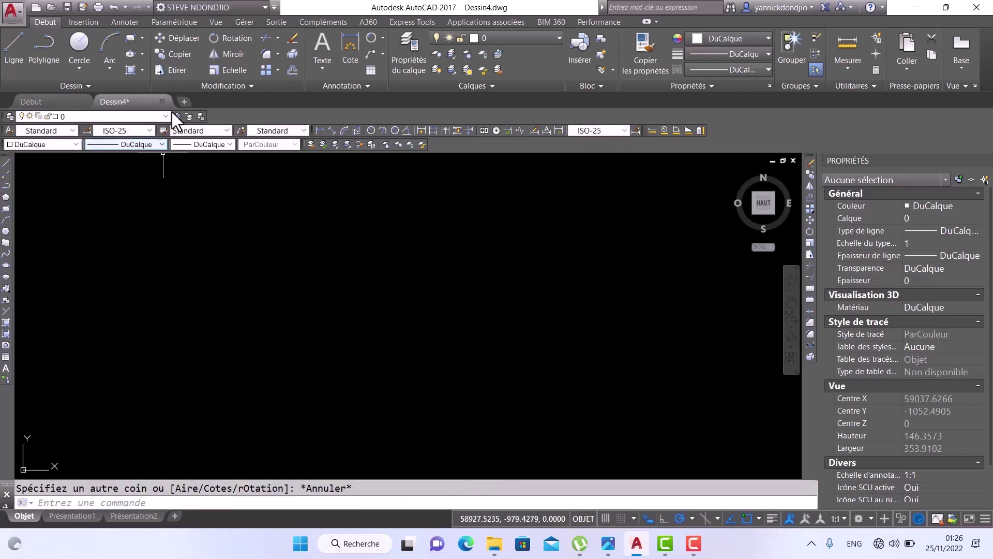
- Set the Rectangle command's line width to 0 and draw a rectangle about 94 by 34 units near the middle of the drawing
left_click(131, 37)
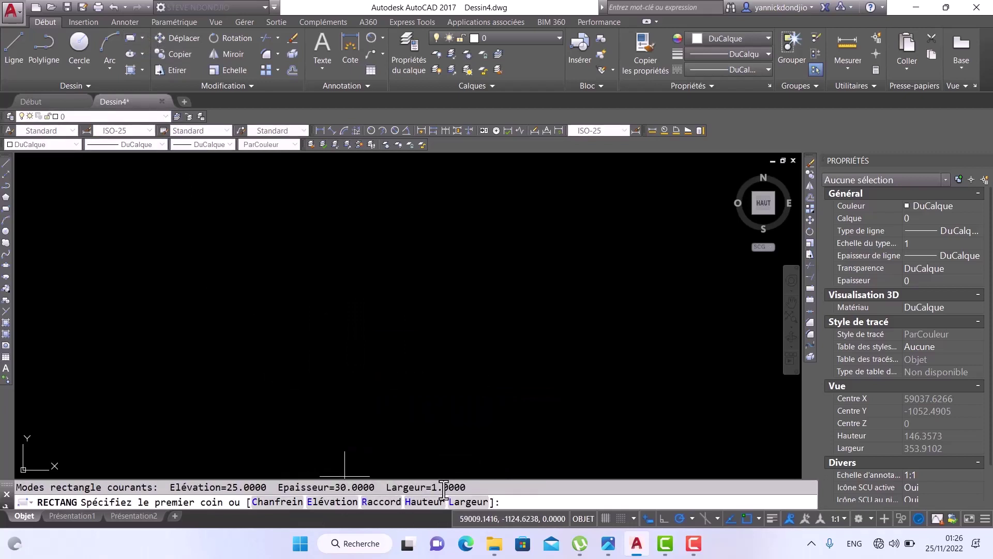
left_click(472, 508)
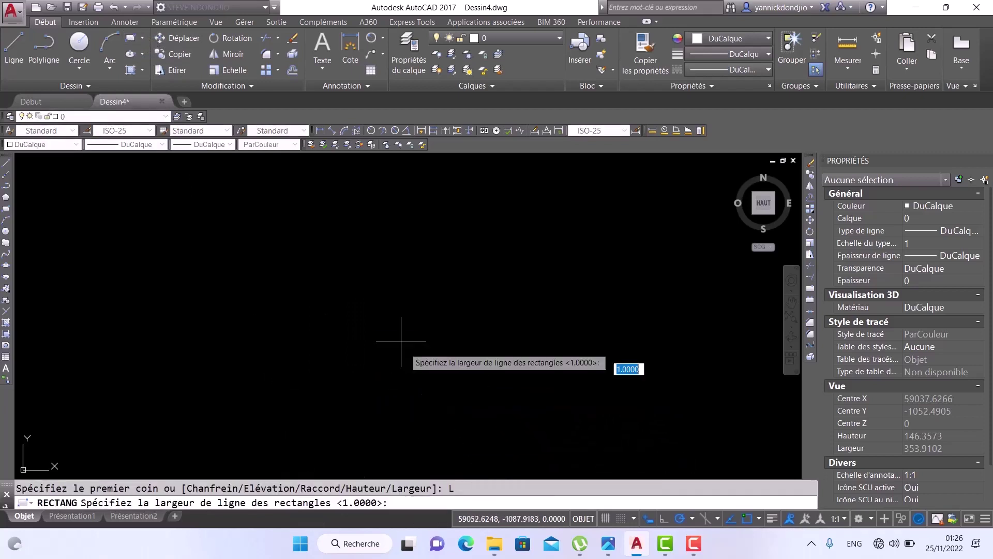
type("0")
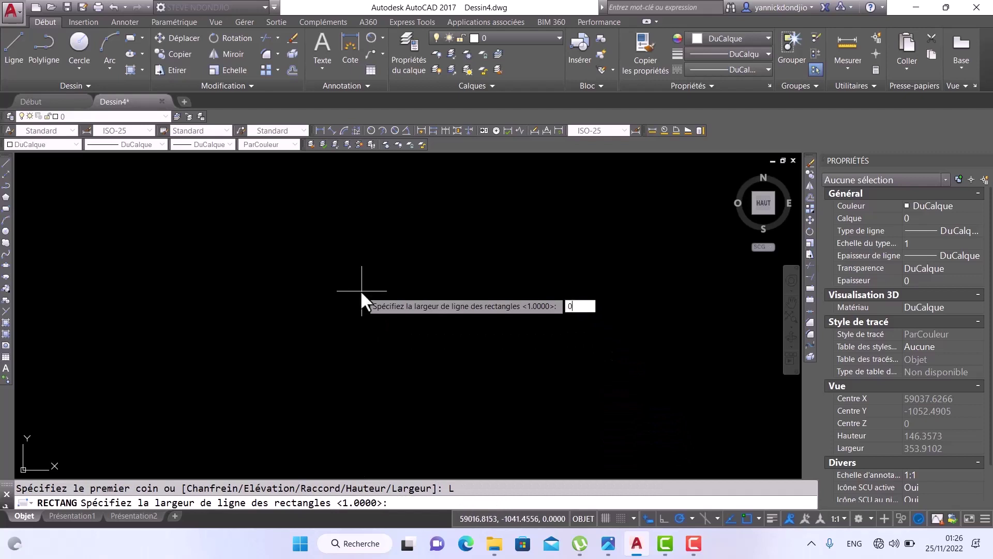
key("Return")
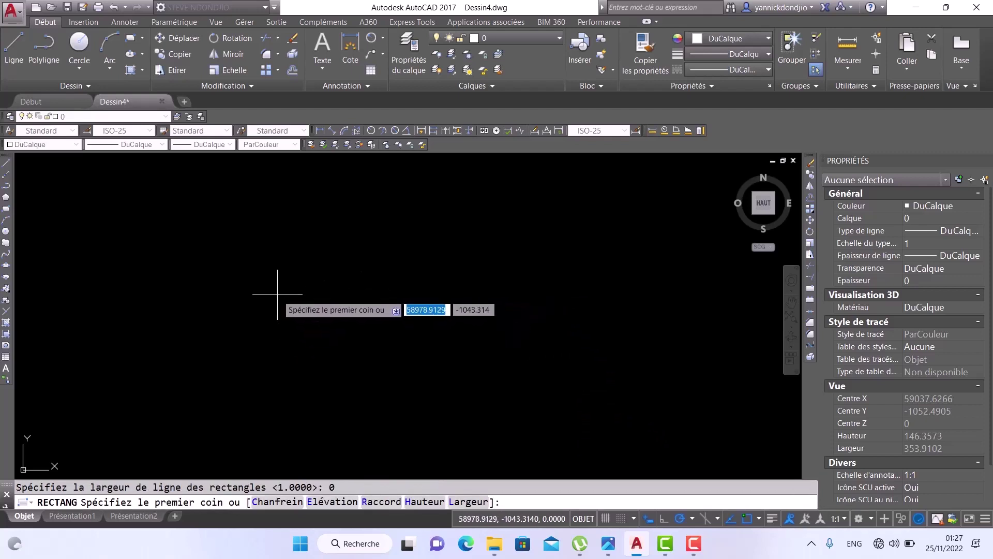
left_click(278, 295)
left_click(486, 370)
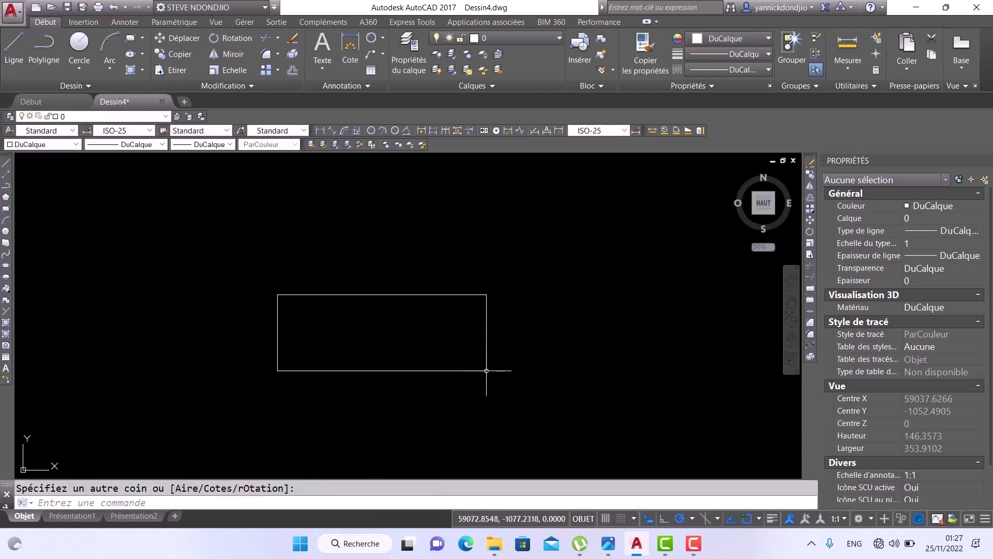
key("Escape")
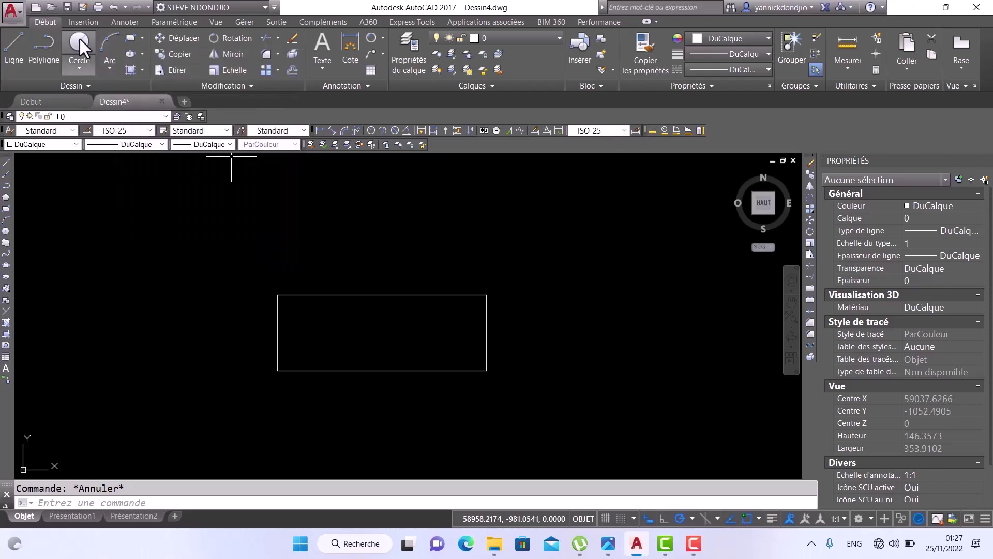
- Hatch the interior of the rectangle with the ANSI33 pattern
left_click(140, 71)
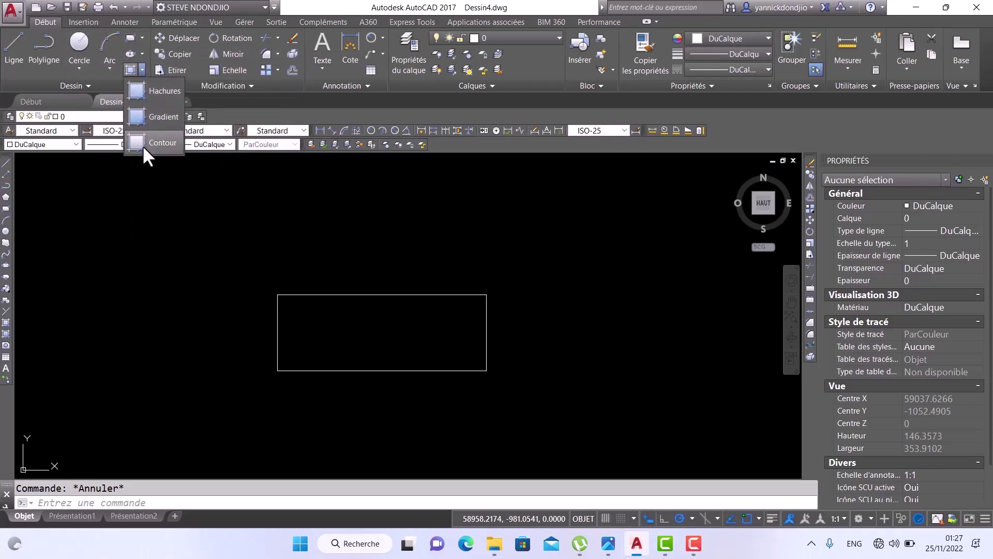
left_click(145, 89)
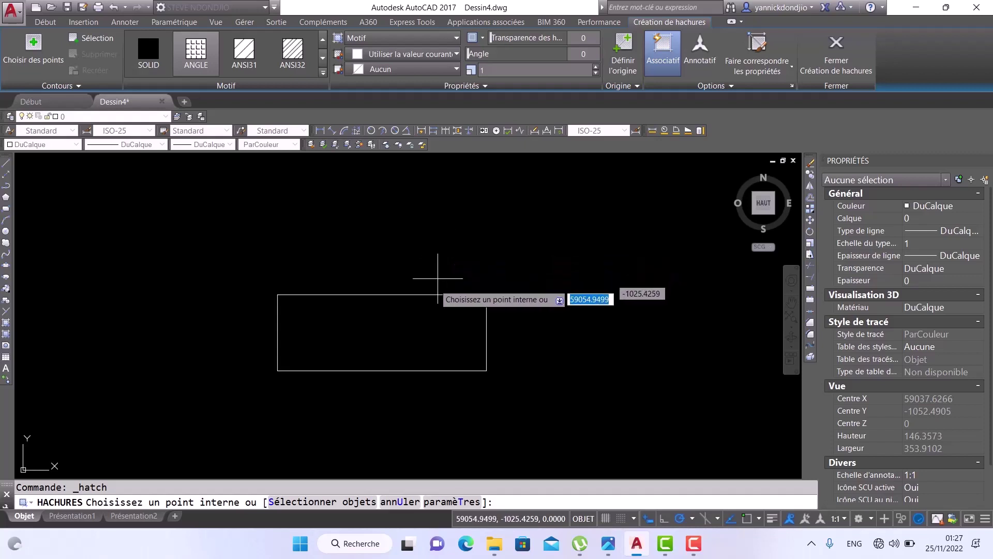
left_click(374, 334)
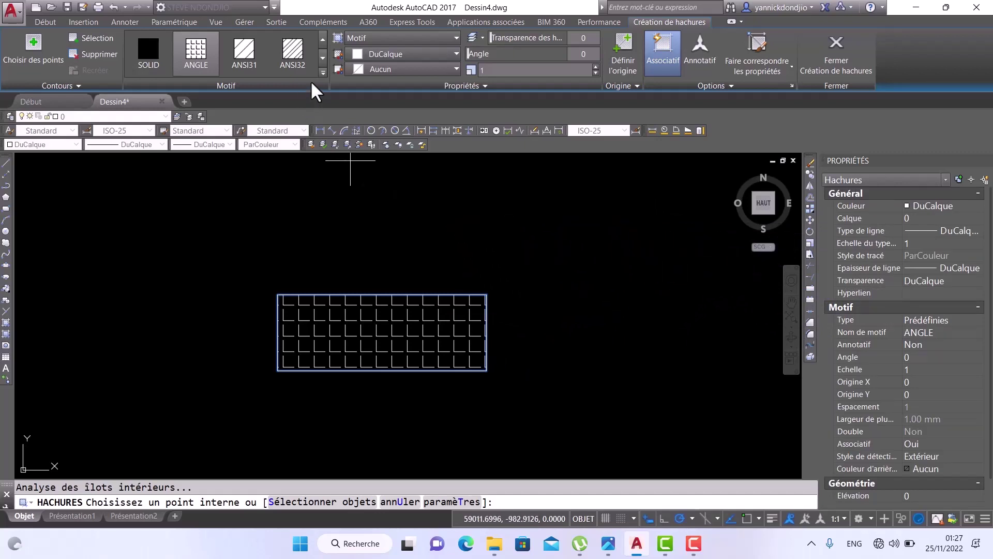
left_click(323, 72)
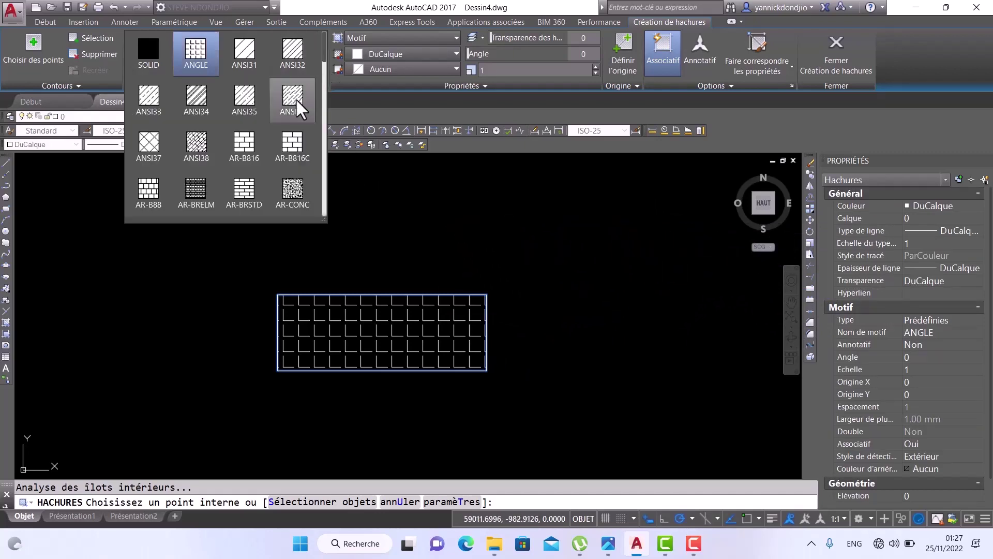
left_click(150, 109)
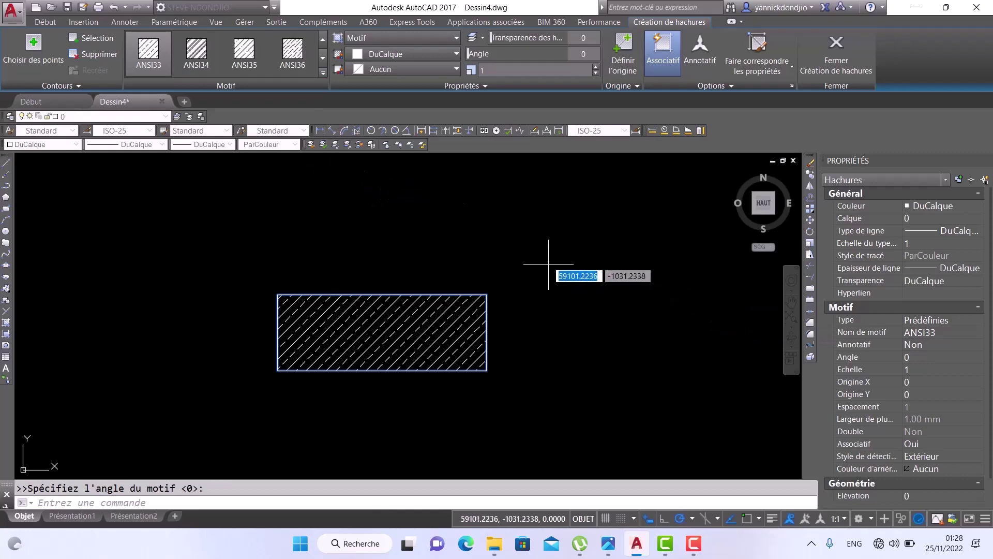
left_click(454, 39)
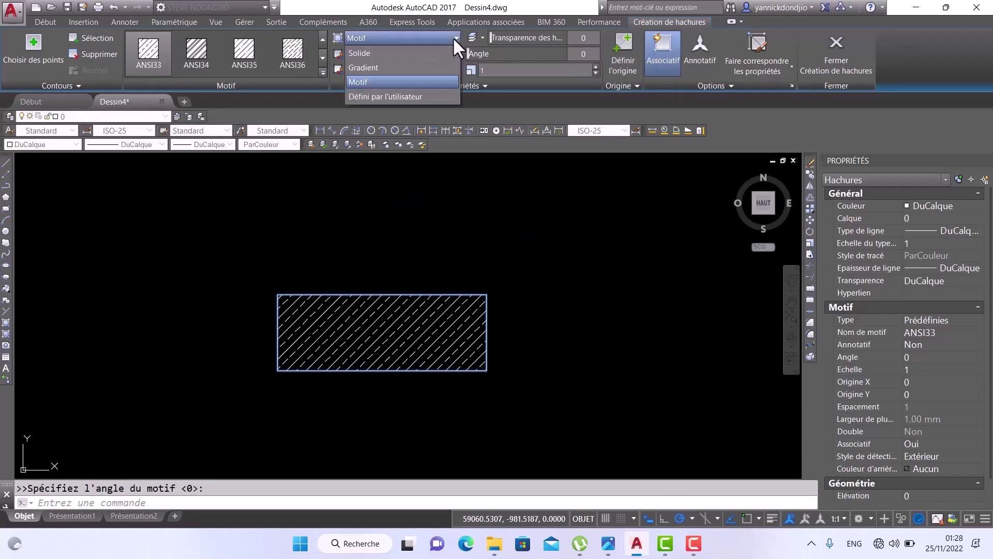
left_click(452, 37)
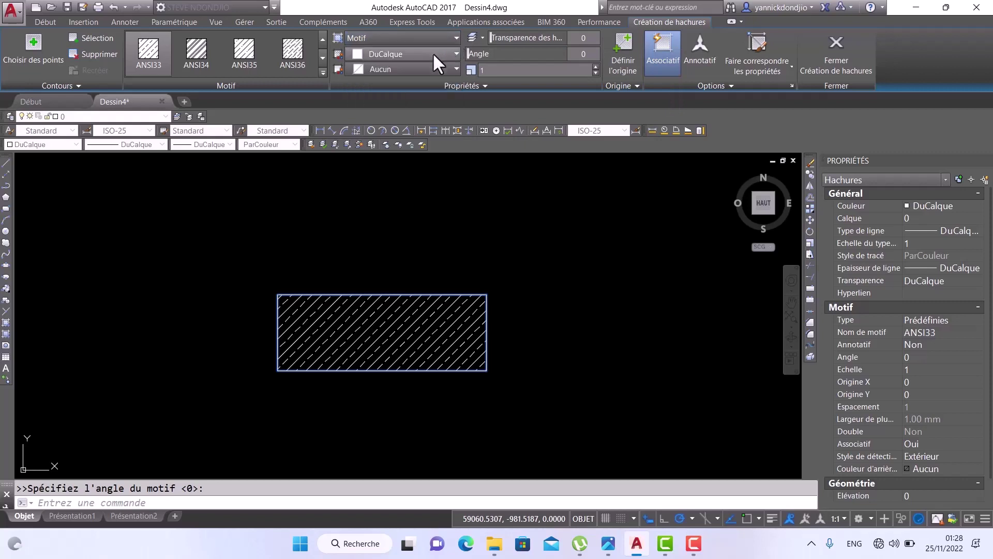
left_click(442, 54)
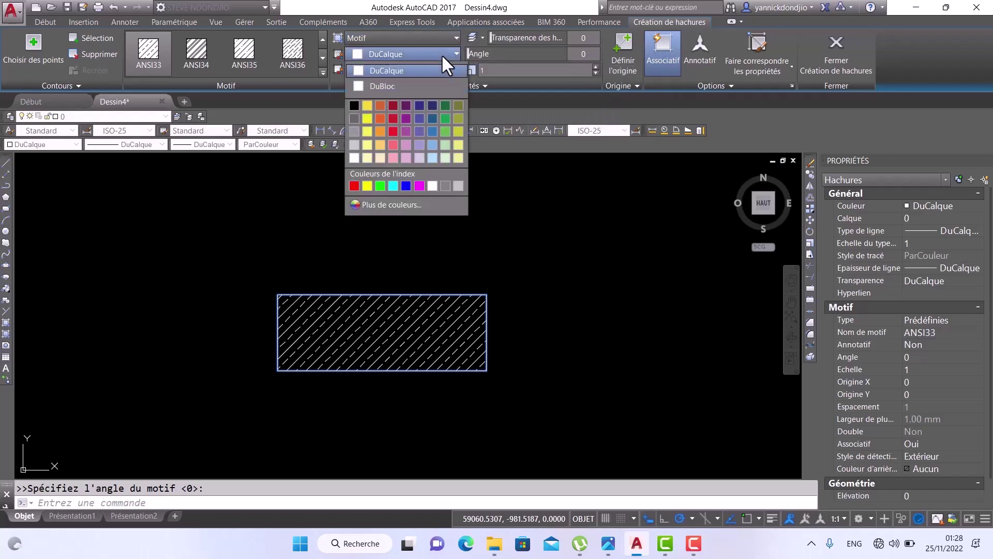
left_click(441, 55)
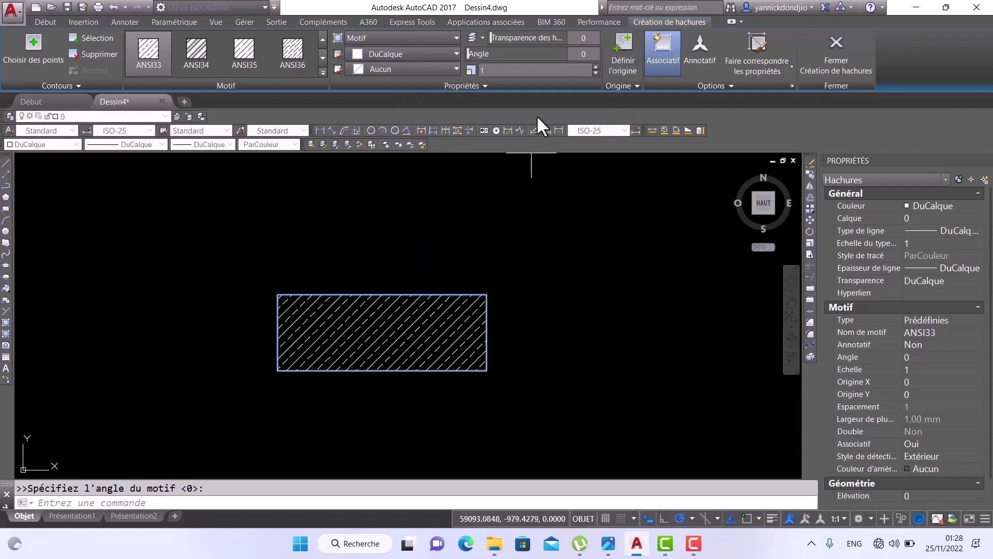
- Finish the rectangle's ANSI33 hatch and leave hatch creation
left_click(489, 70)
key("Escape")
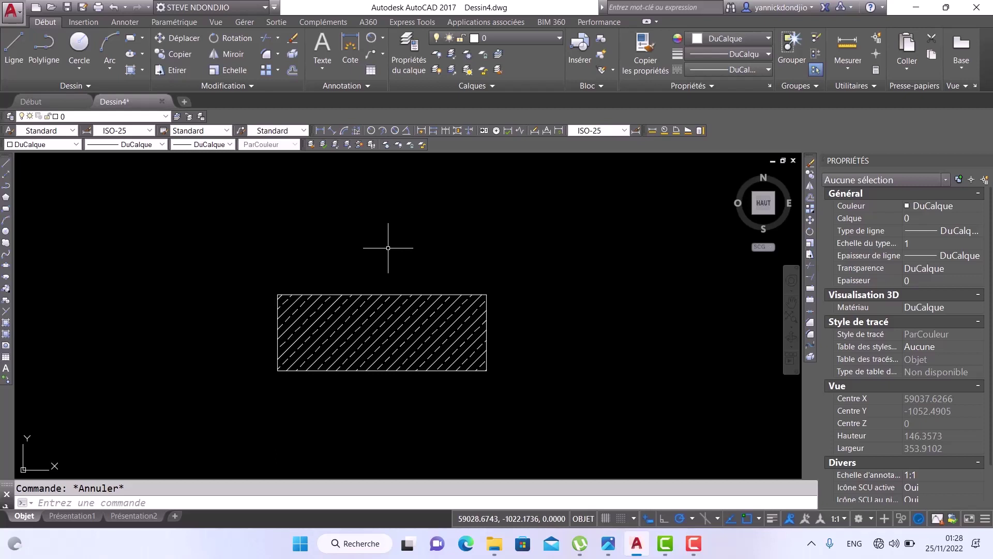
- Fill the interior of the rightmost rounded rectangle with the linear gradient GR_LINEAIRE
scroll(218, 228, "down", 1)
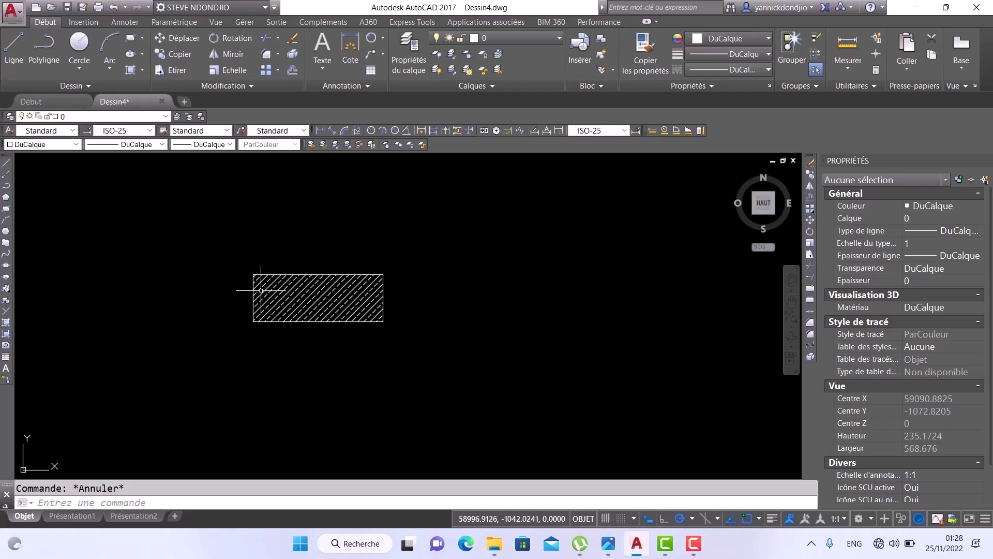
scroll(211, 313, "down", 4)
scroll(272, 320, "up", 1)
scroll(272, 316, "down", 3)
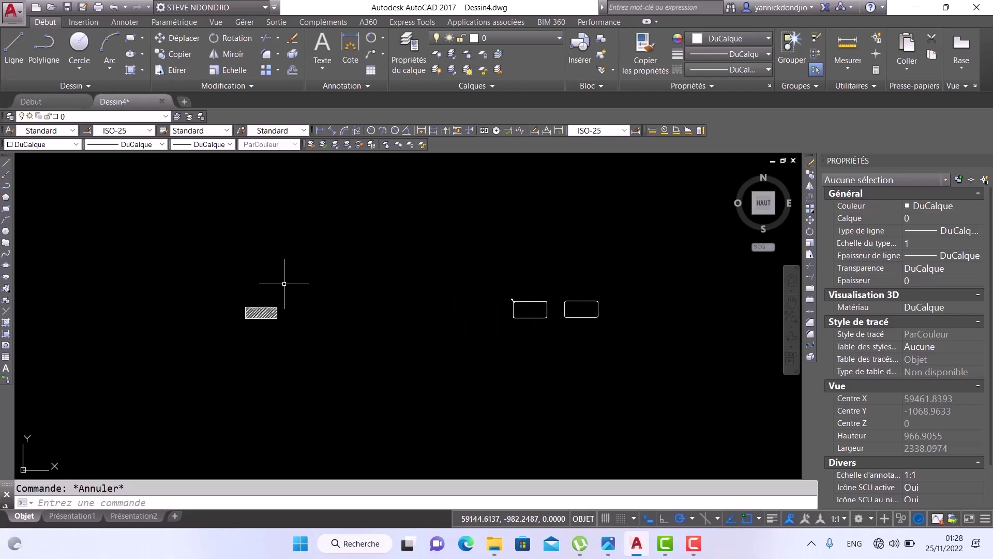
scroll(616, 301, "up", 5)
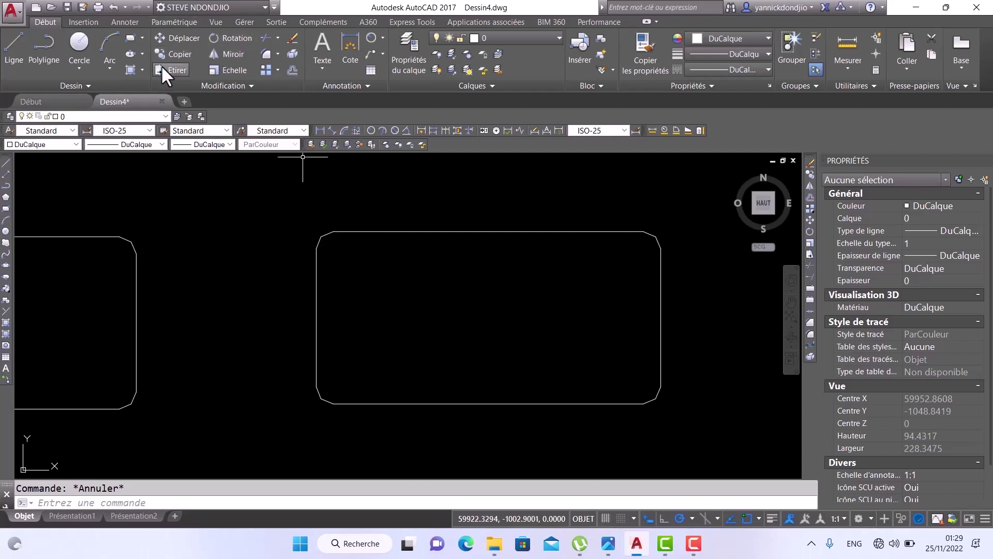
left_click(141, 70)
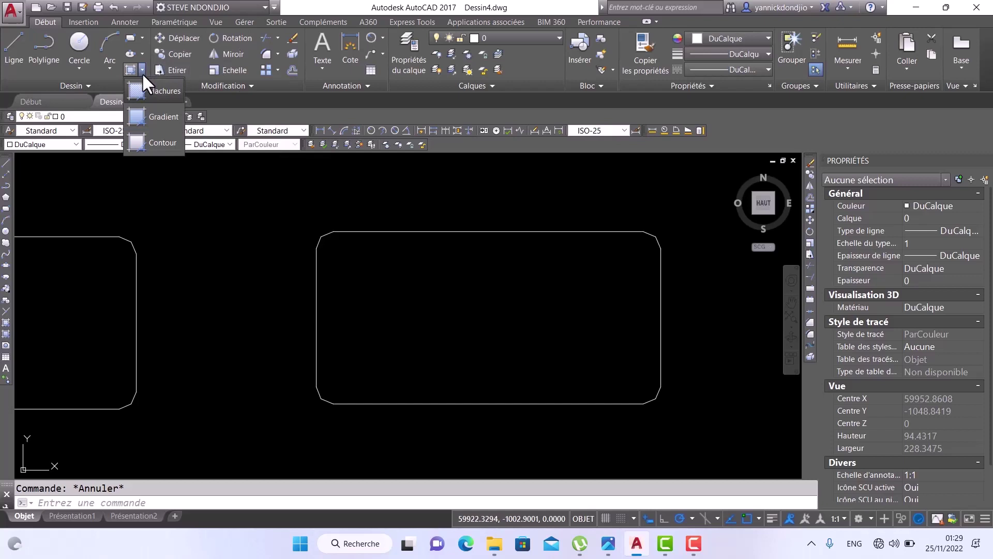
left_click(148, 118)
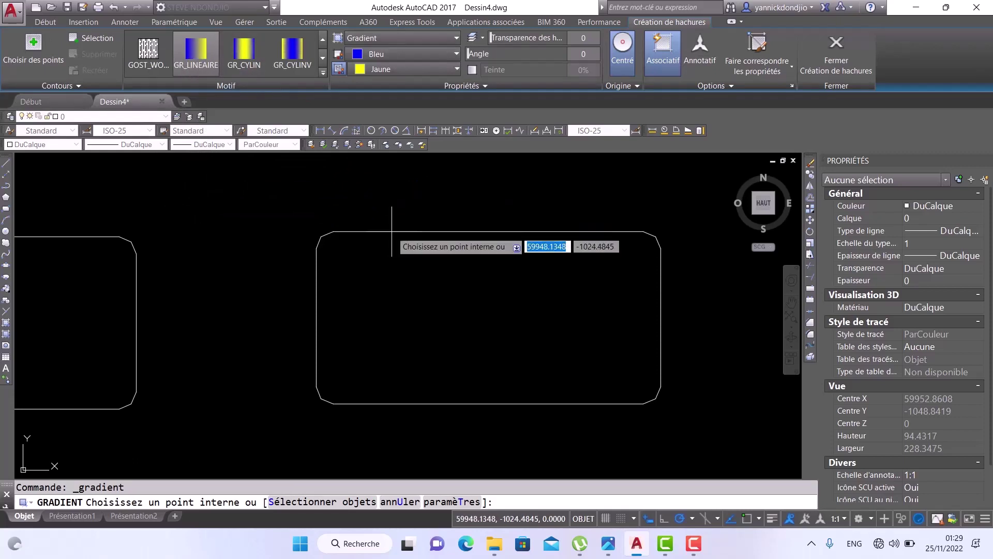
left_click(483, 341)
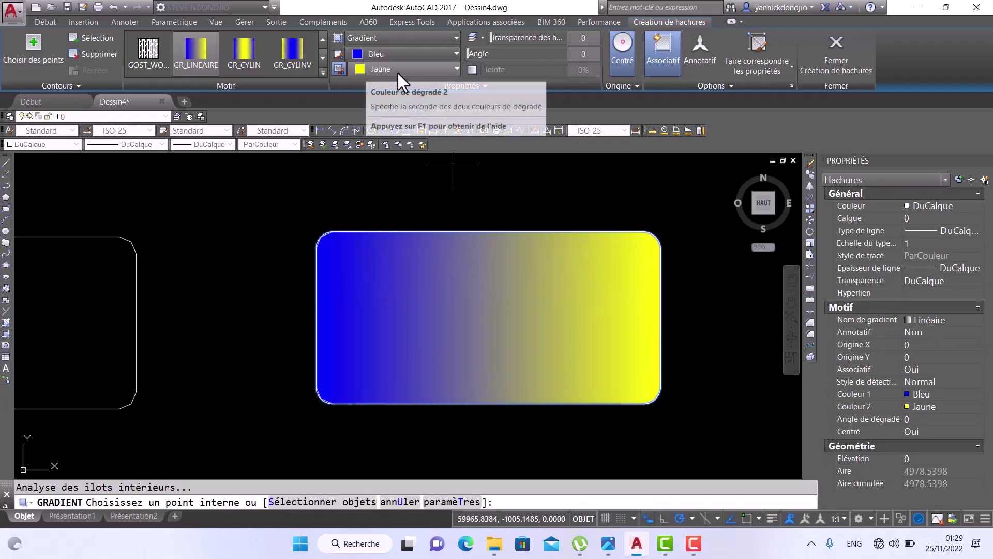
- Set the gradient's second colour to green (Vert) and finish the fill
left_click(417, 69)
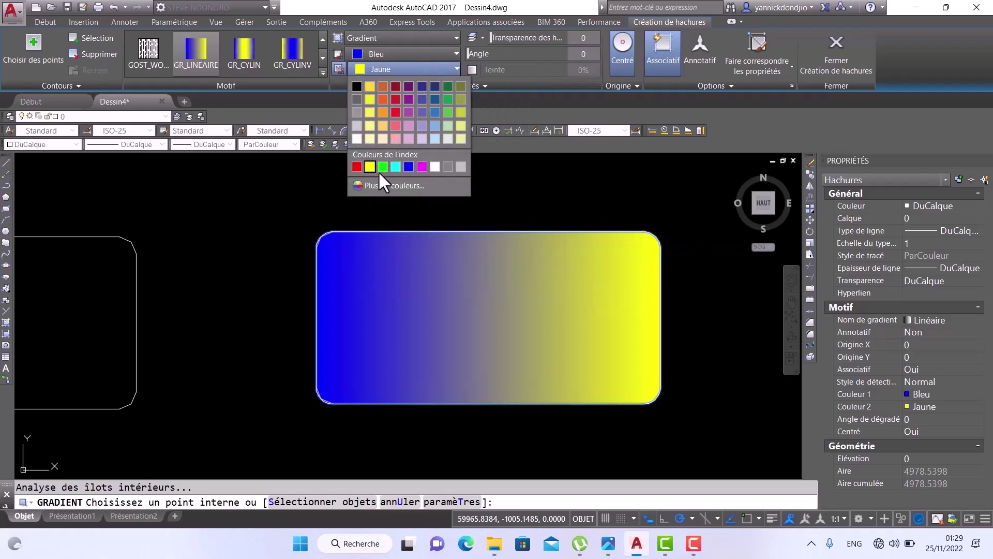
left_click(382, 167)
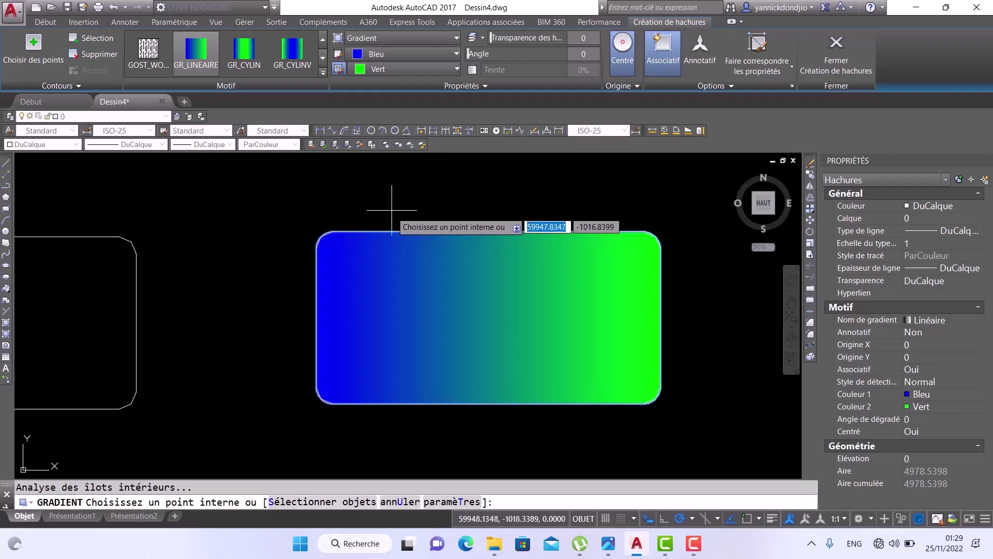
key("Return")
key("Escape")
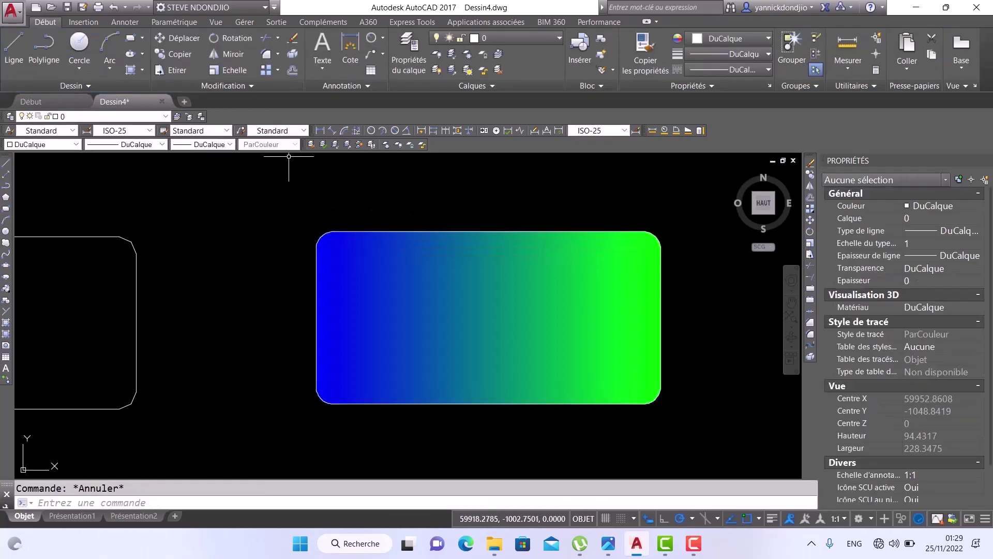
- Draw an open zigzag of four connected line segments beside the gradient-filled rectangle, starting low and ending low
scroll(290, 159, "down", 4)
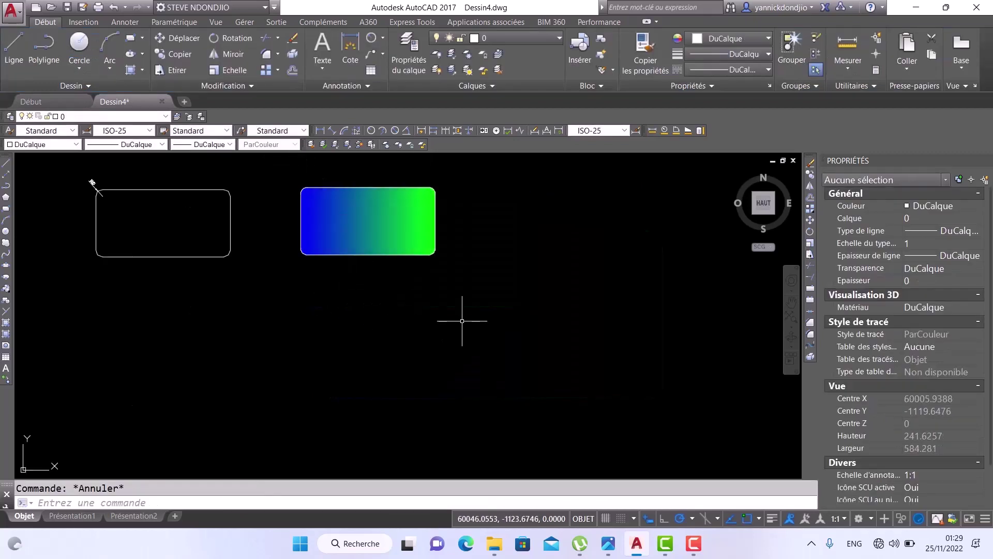
scroll(461, 325, "down", 2)
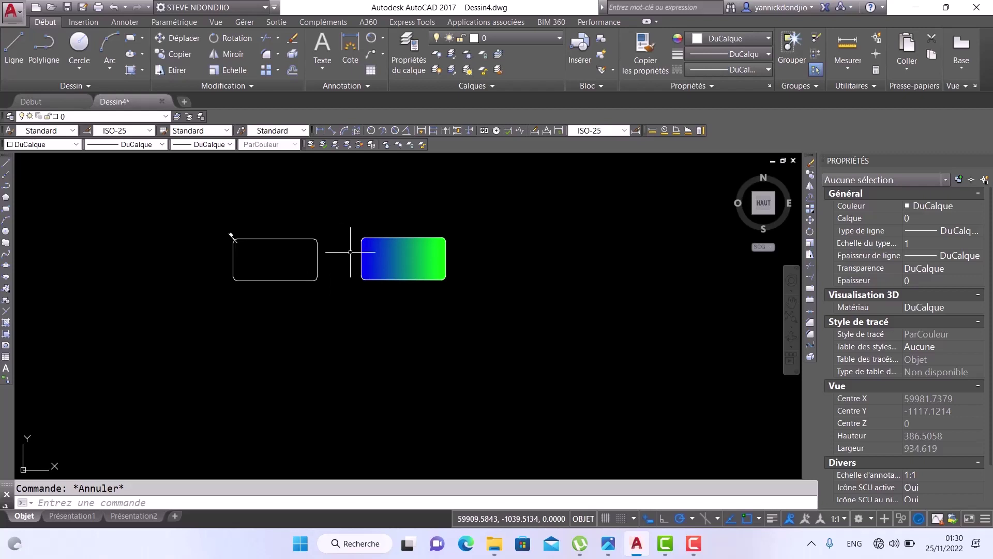
scroll(355, 255, "up", 2)
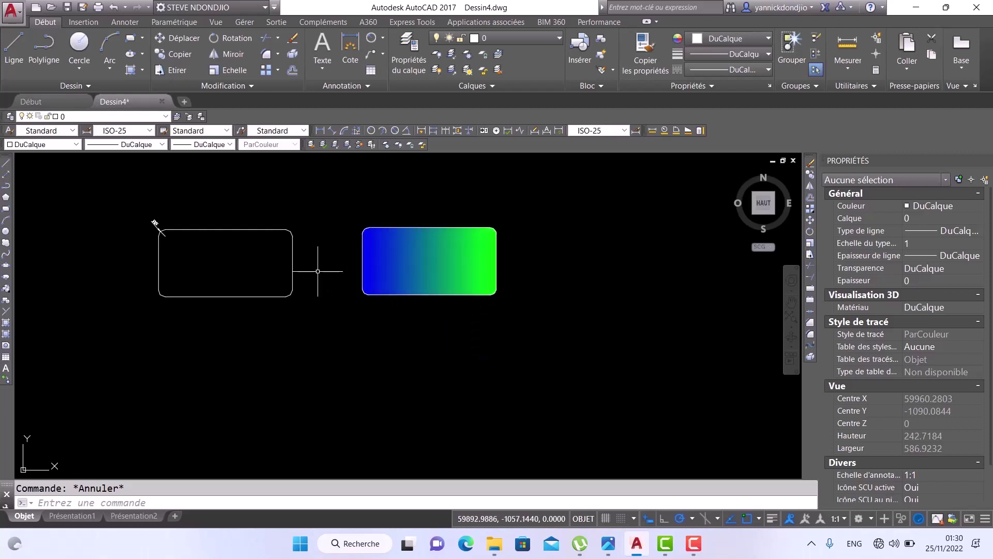
scroll(321, 273, "down", 4)
scroll(322, 284, "up", 2)
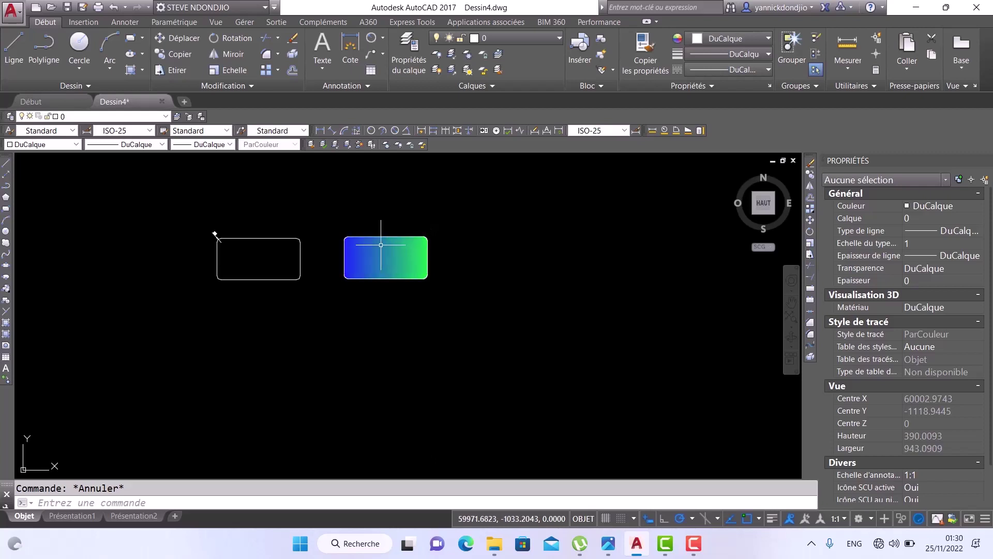
scroll(388, 264, "up", 2)
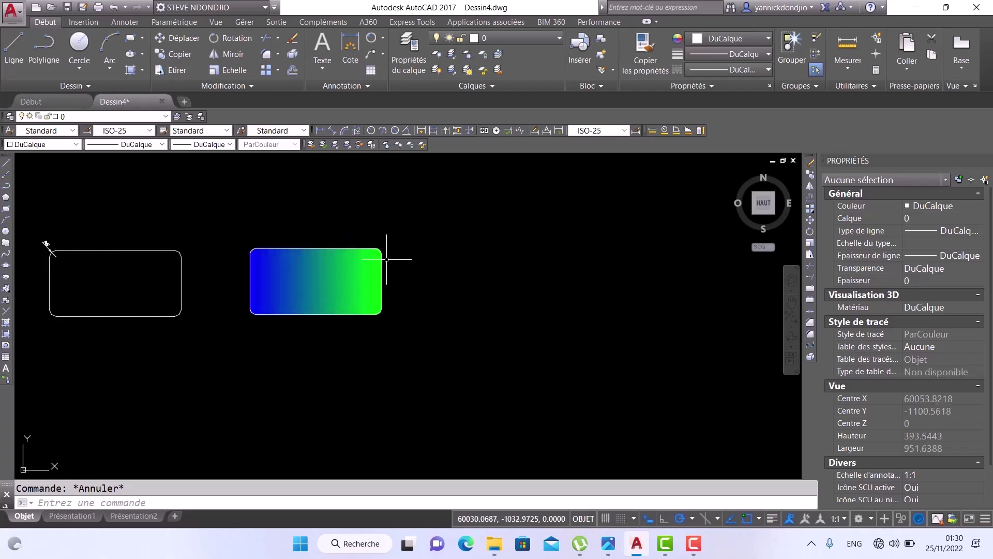
left_click(17, 45)
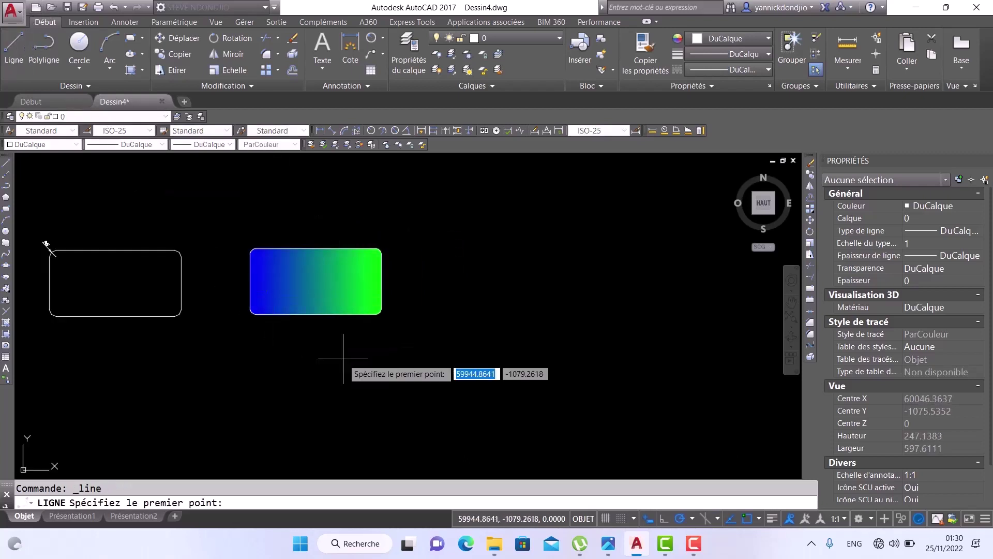
scroll(504, 281, "up", 2)
scroll(455, 310, "down", 2)
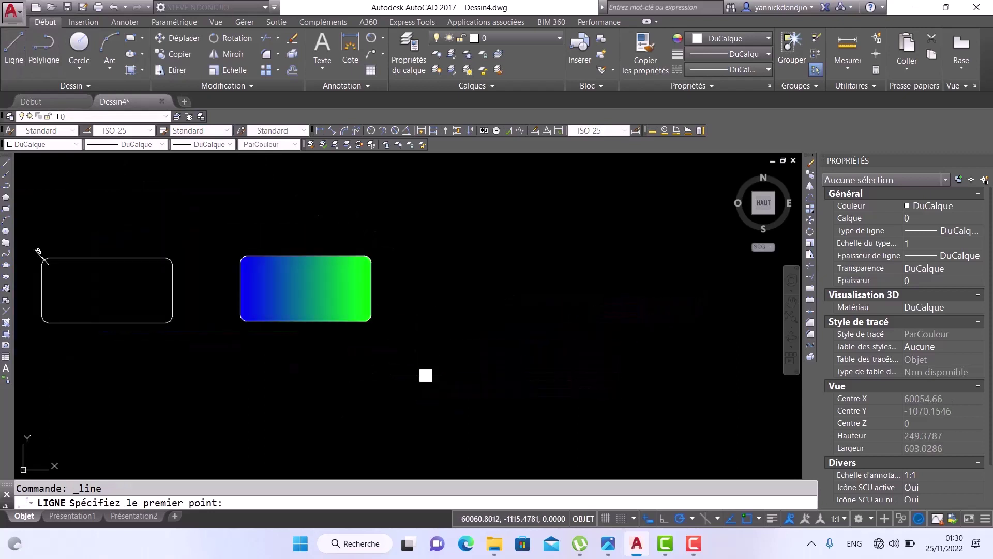
left_click(416, 375)
left_click(477, 216)
left_click(564, 357)
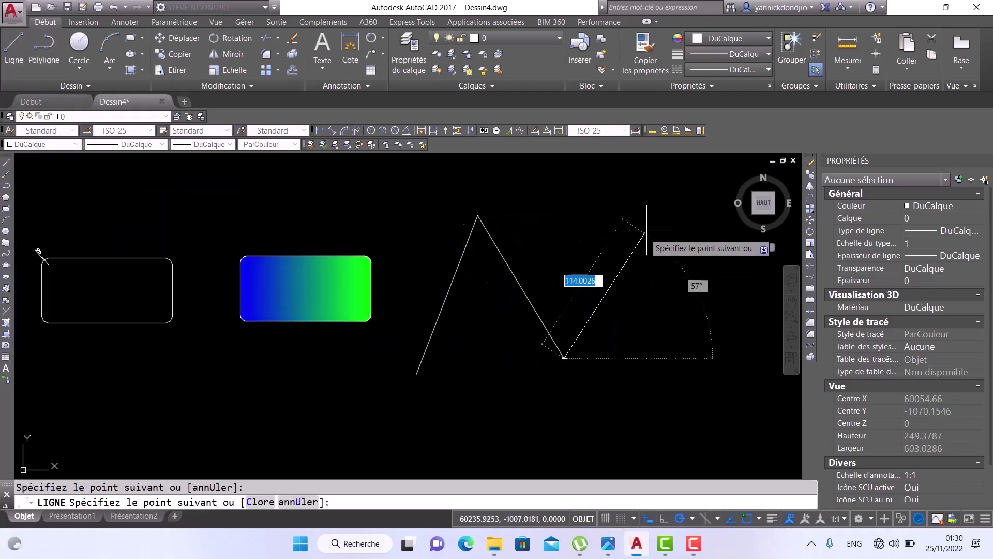
left_click(651, 222)
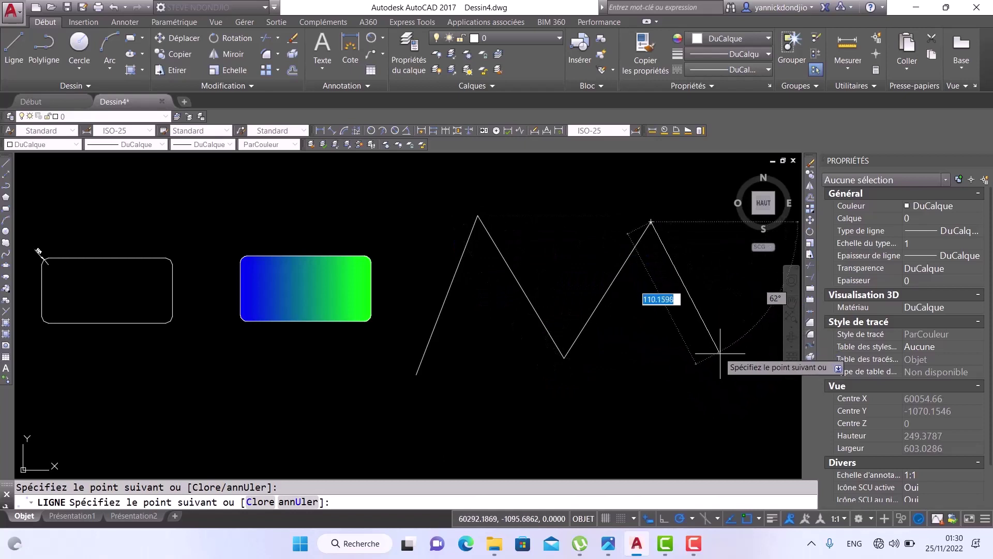
left_click(723, 360)
key("Escape")
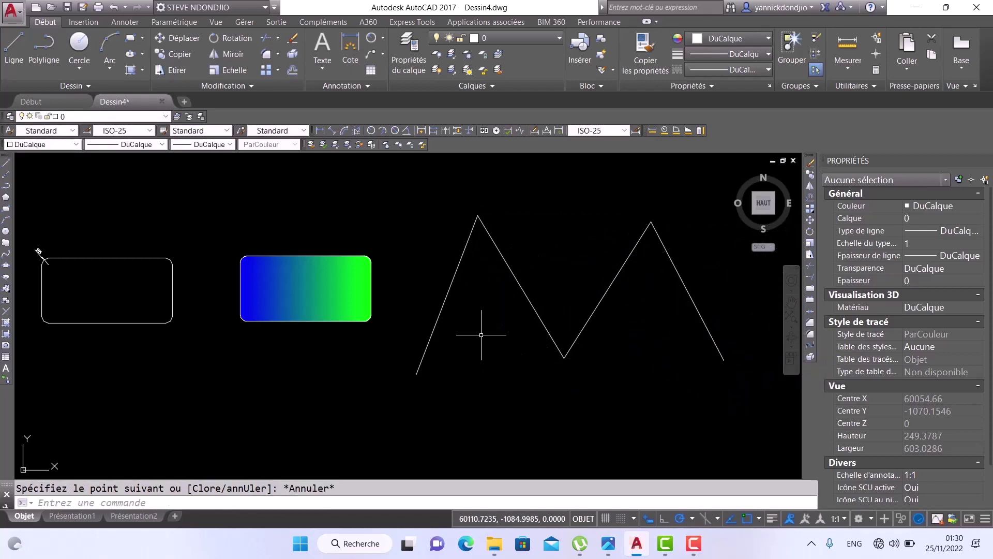
- Draw a second zigzag of three connected line segments that crosses the first one and encloses diamond-shaped areas
left_click(478, 350)
left_click(507, 305)
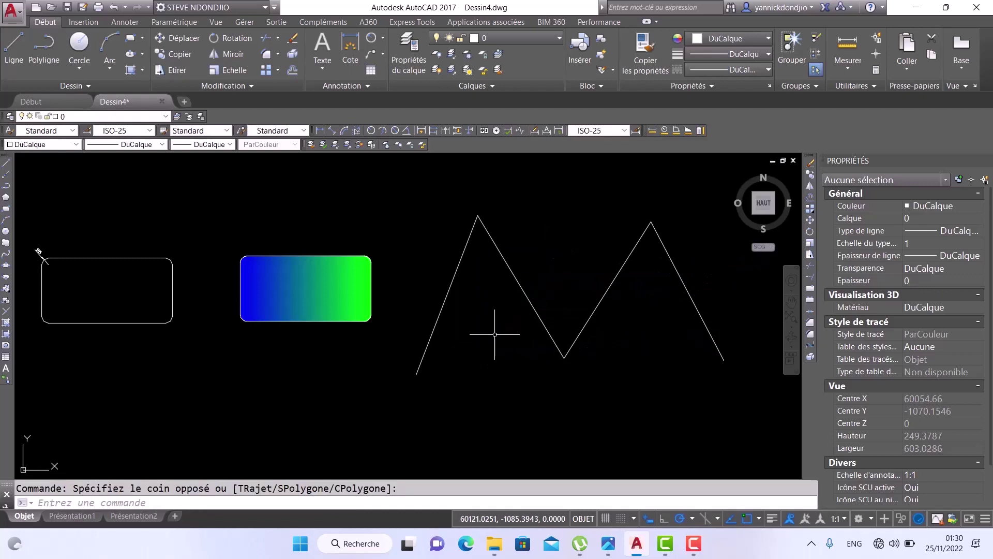
type("l")
key("Return")
left_click(468, 368)
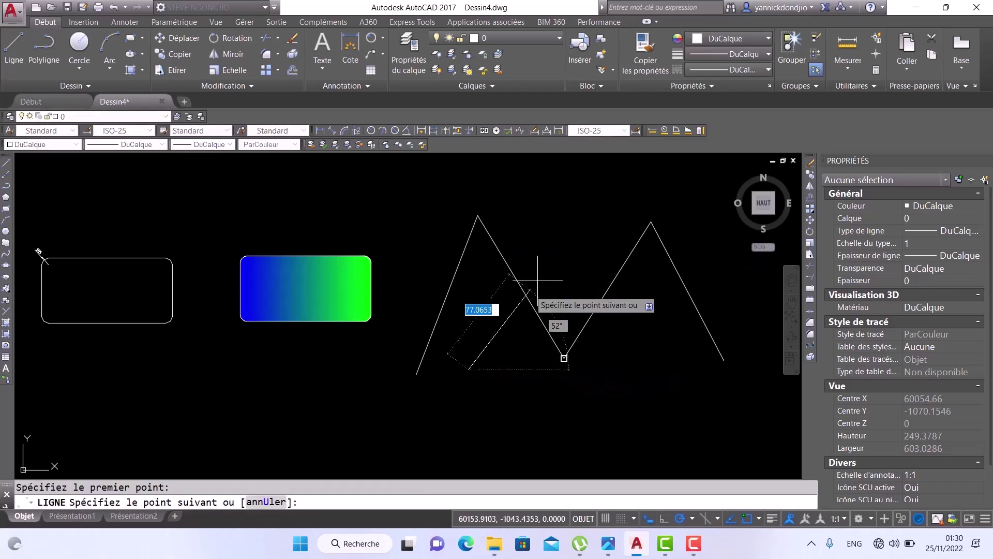
left_click(562, 192)
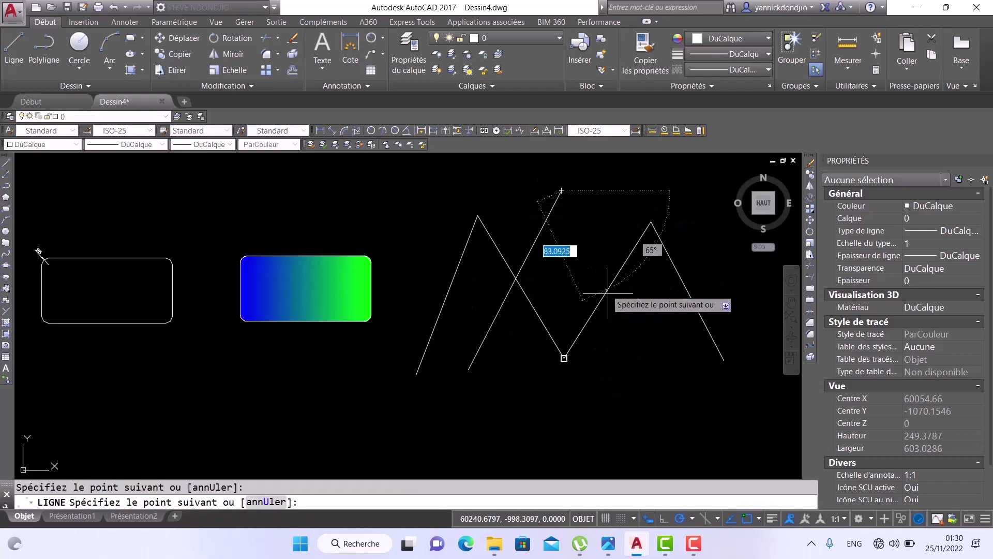
left_click(646, 375)
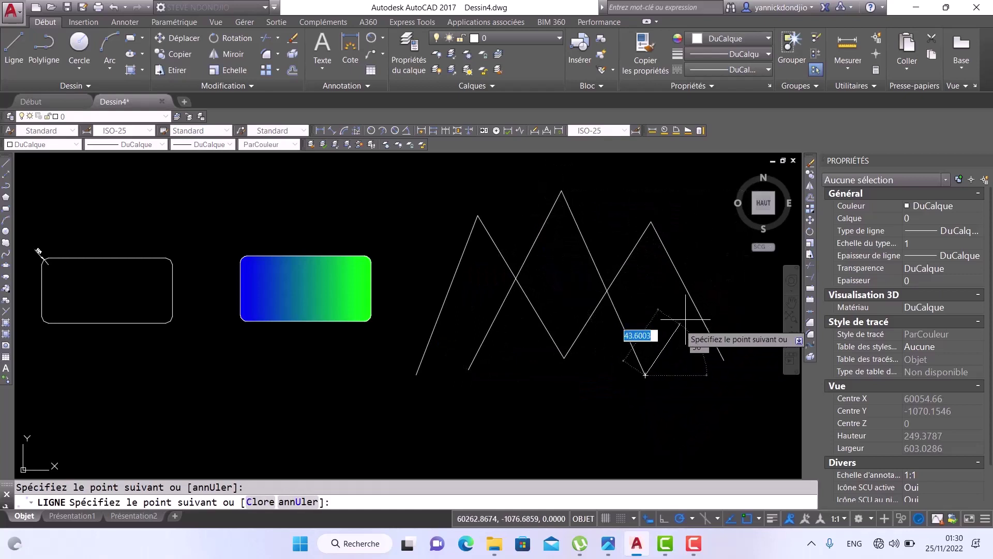
left_click(719, 265)
key("Escape")
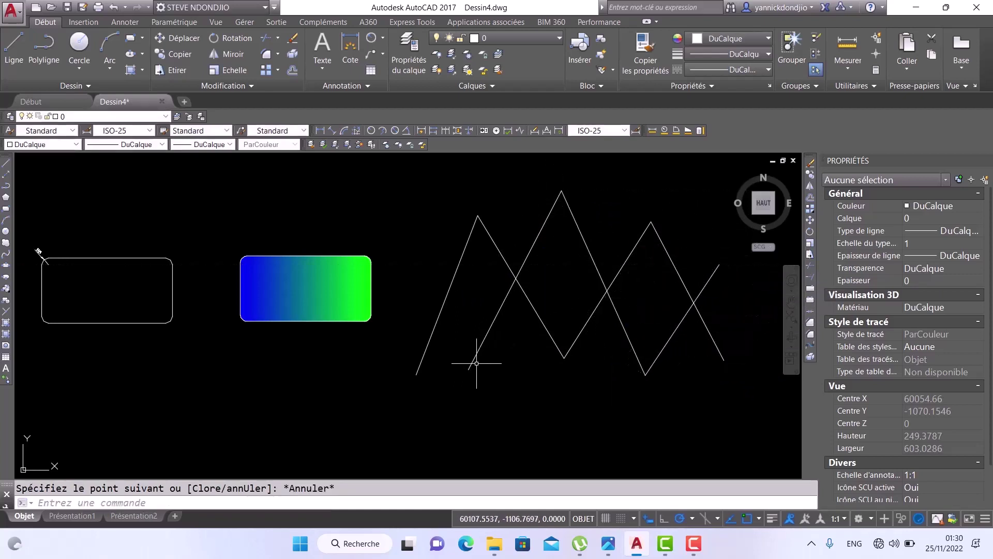
- Draw a single line from the second zigzag's lower start point up across the first zigzag's first segment
key("Return")
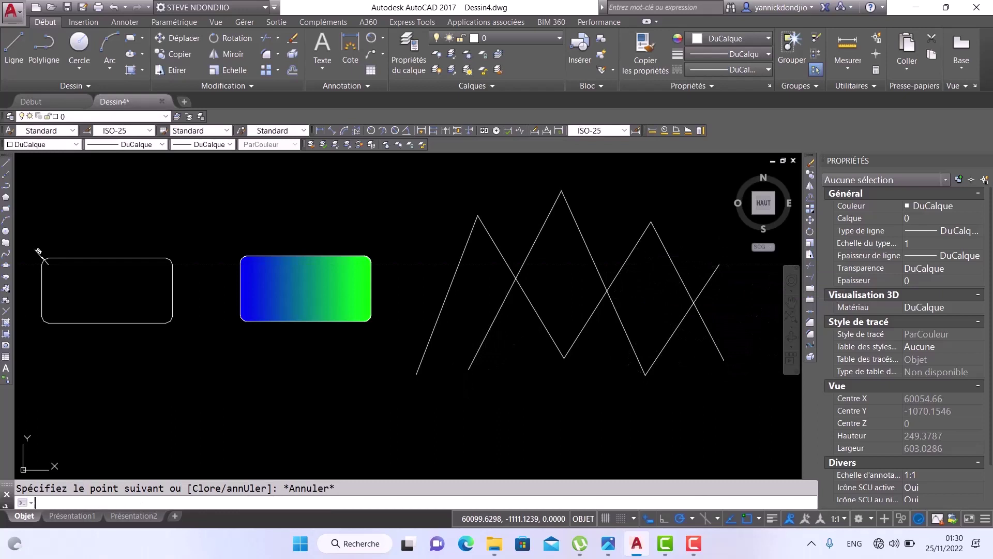
left_click(468, 369)
left_click(408, 247)
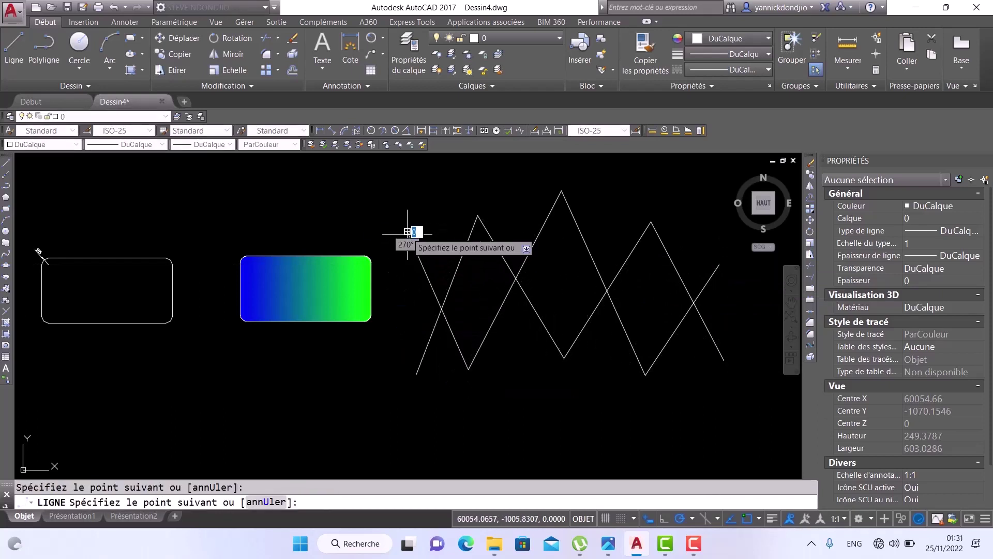
key("Escape")
scroll(412, 263, "down", 4)
scroll(481, 255, "up", 6)
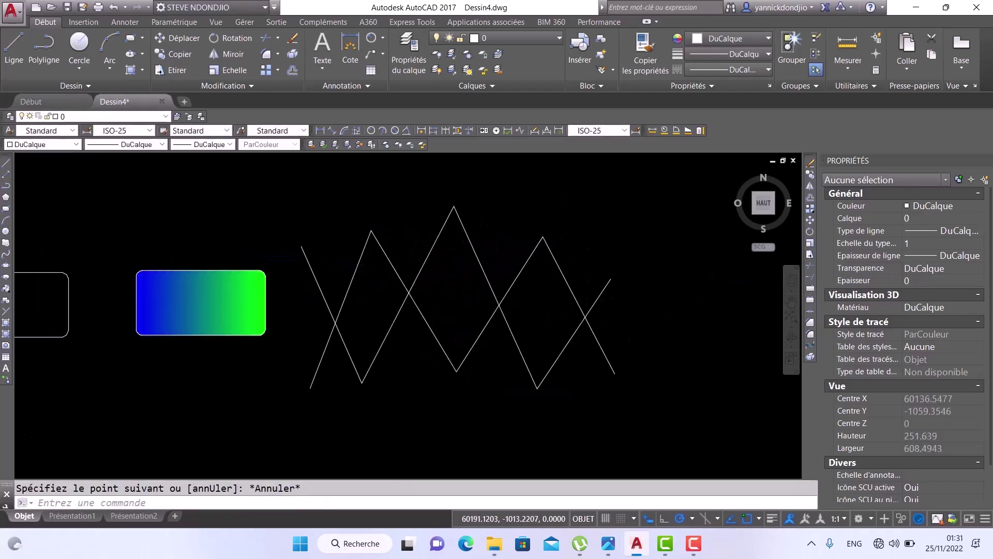
scroll(600, 274, "down", 5)
scroll(543, 273, "up", 5)
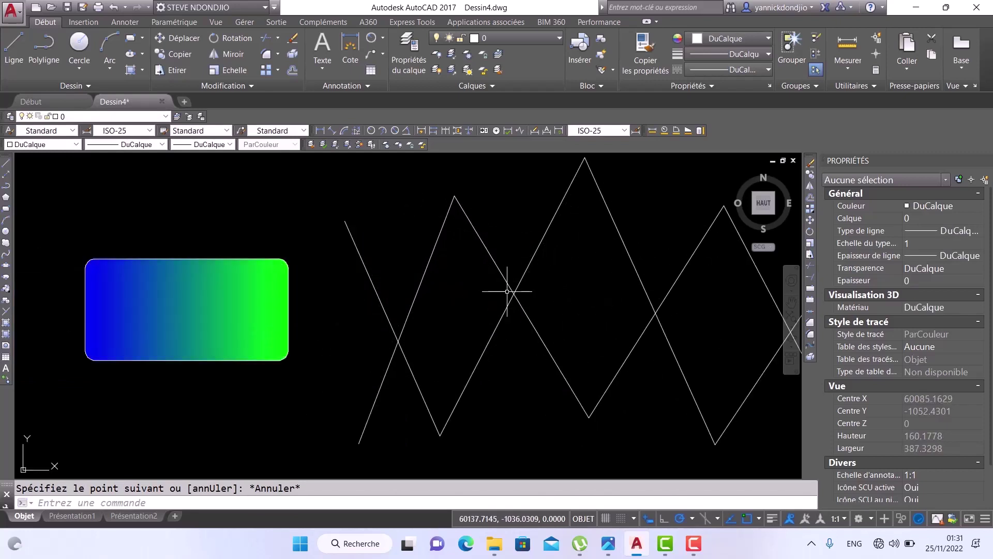
scroll(445, 269, "down", 2)
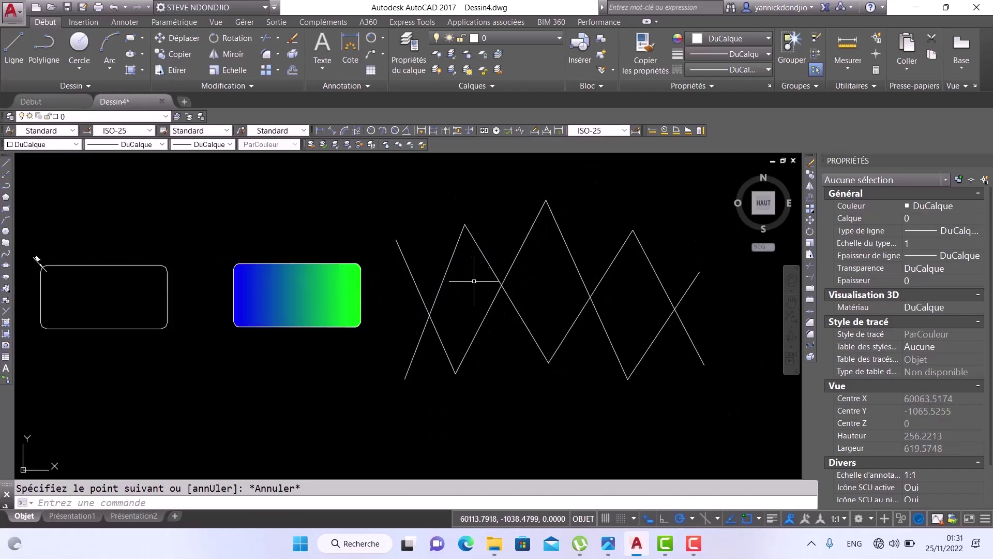
scroll(473, 273, "down", 2)
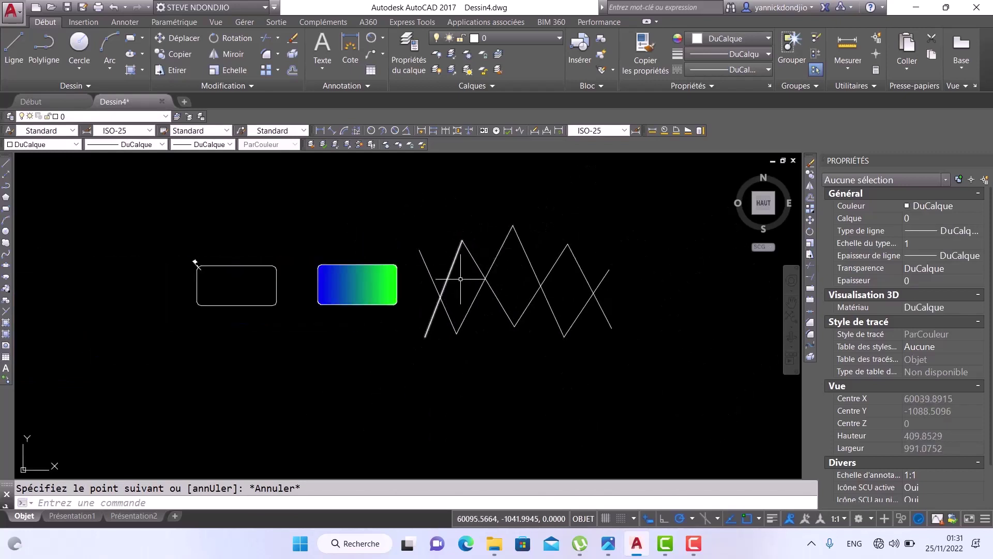
- Create a polyline contour from the enclosed diamond nearest the gradient rectangle, then select it to inspect its properties
left_click(141, 70)
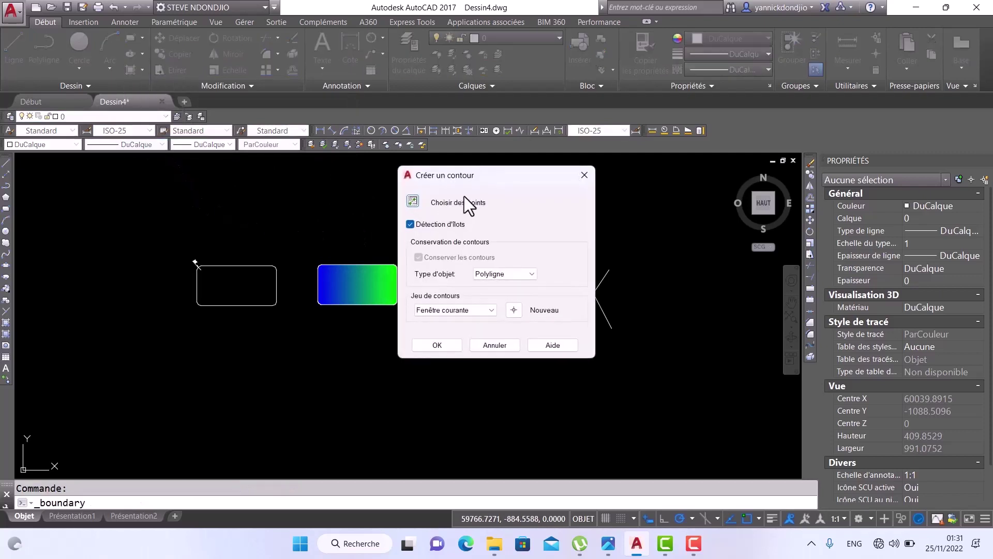
left_click_drag(473, 175, 175, 199)
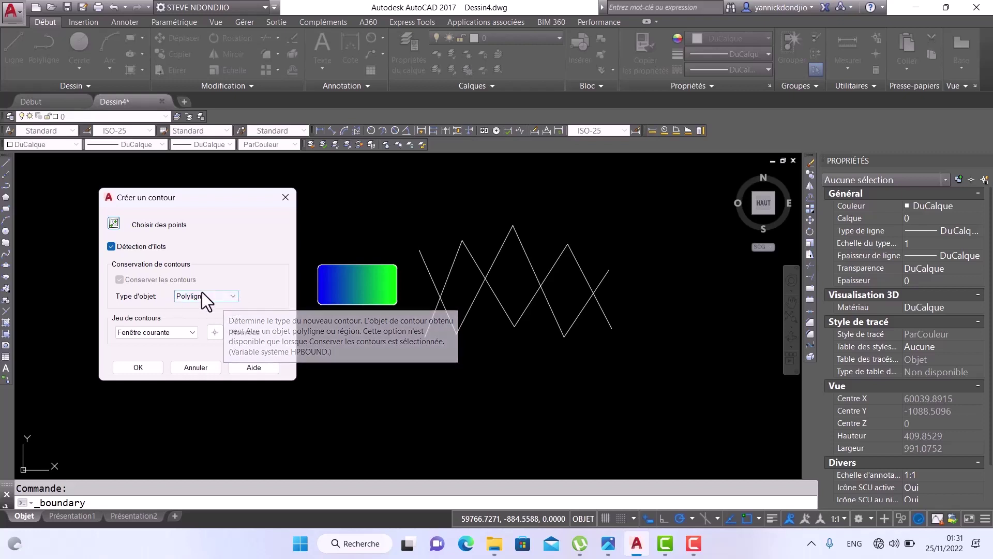
left_click(114, 223)
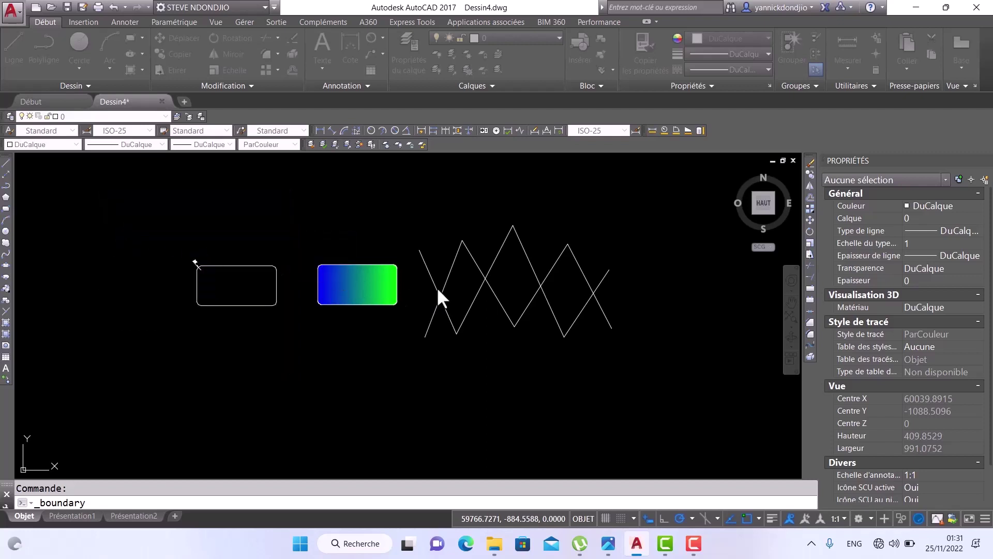
scroll(469, 304, "up", 2)
scroll(467, 304, "up", 5)
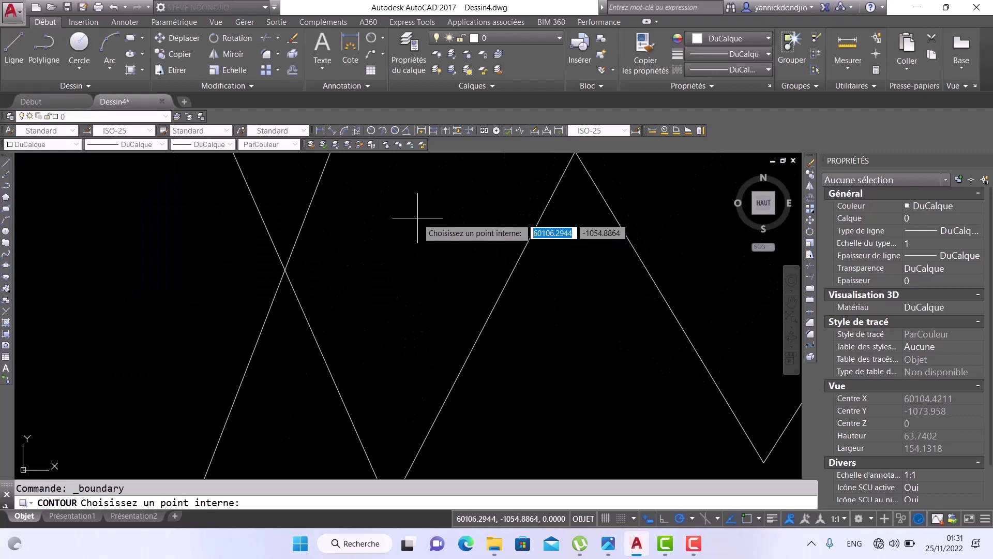
left_click(417, 218)
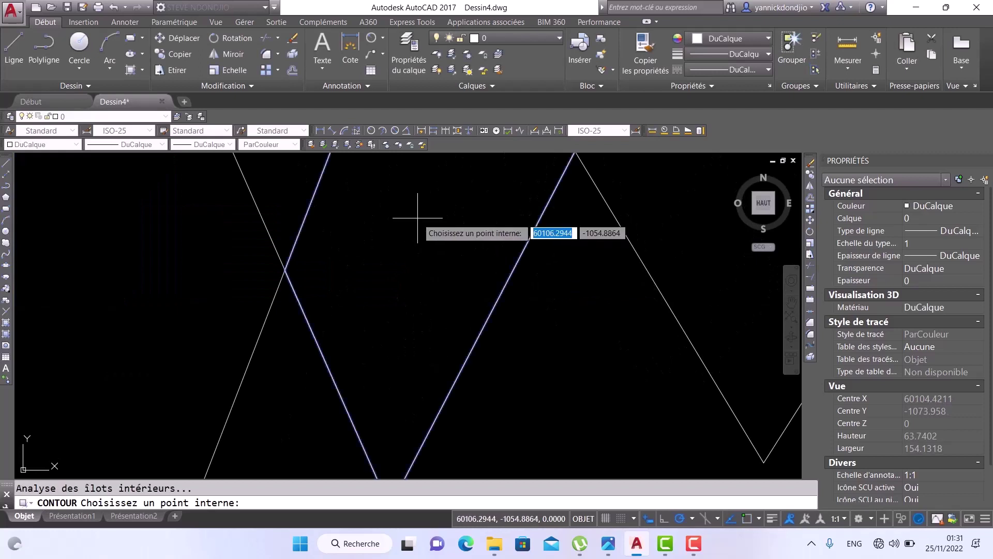
scroll(408, 269, "down", 4)
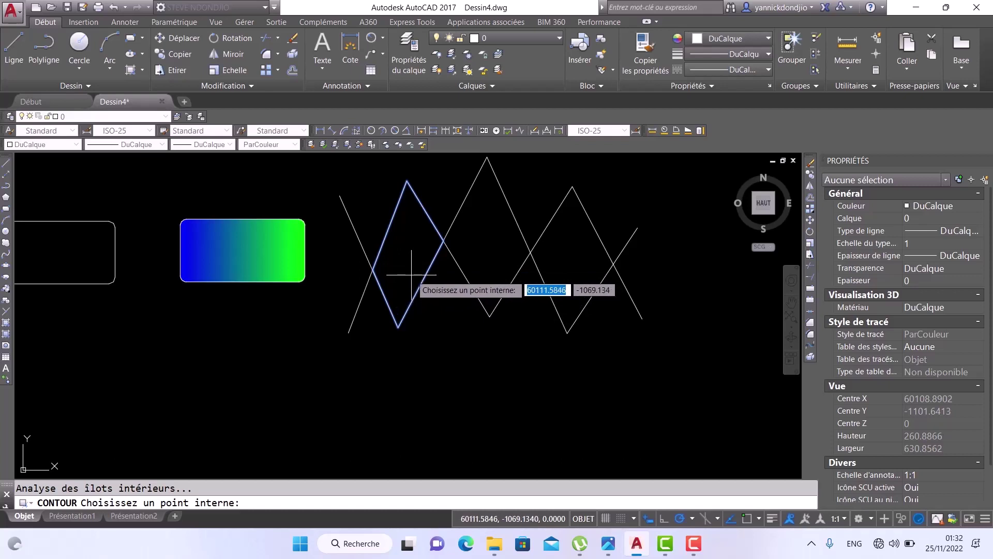
key("Return")
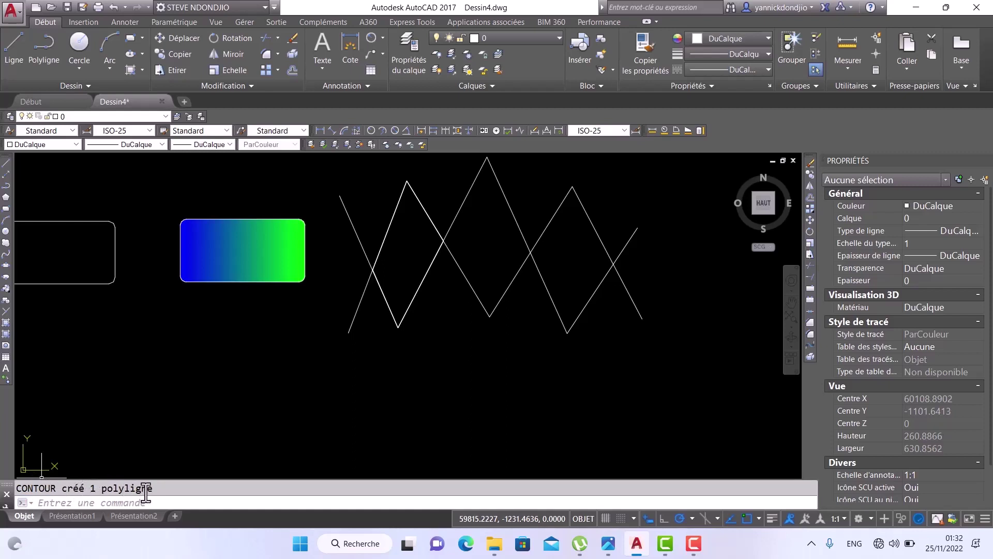
left_click(416, 292)
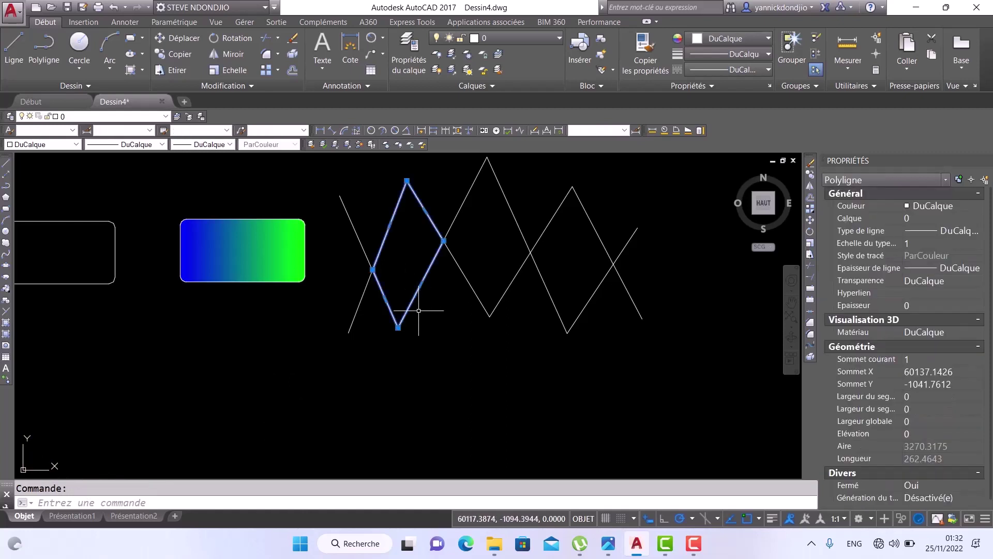
key("Escape")
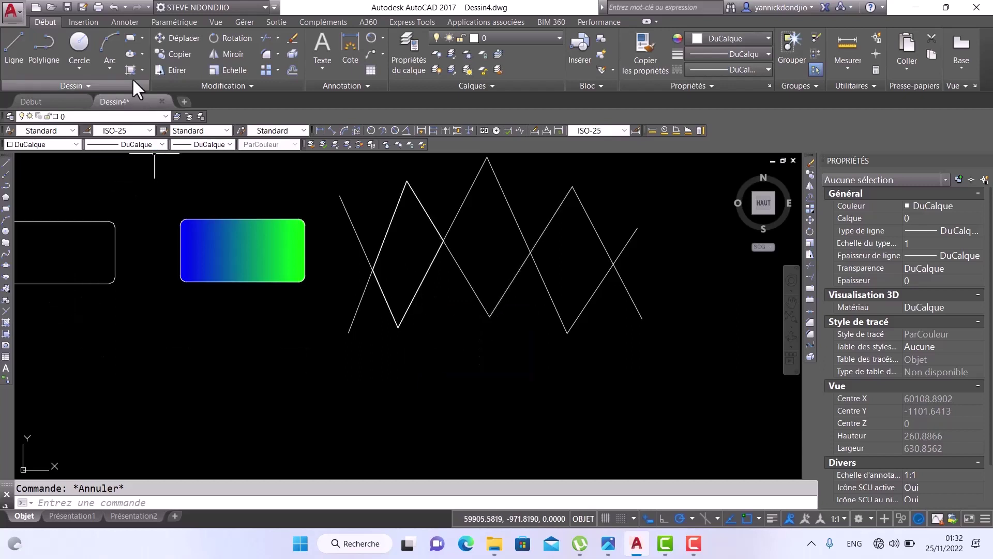
- Create a contour with object type Région from the diamond area farthest from the gradient rectangle
left_click(143, 70)
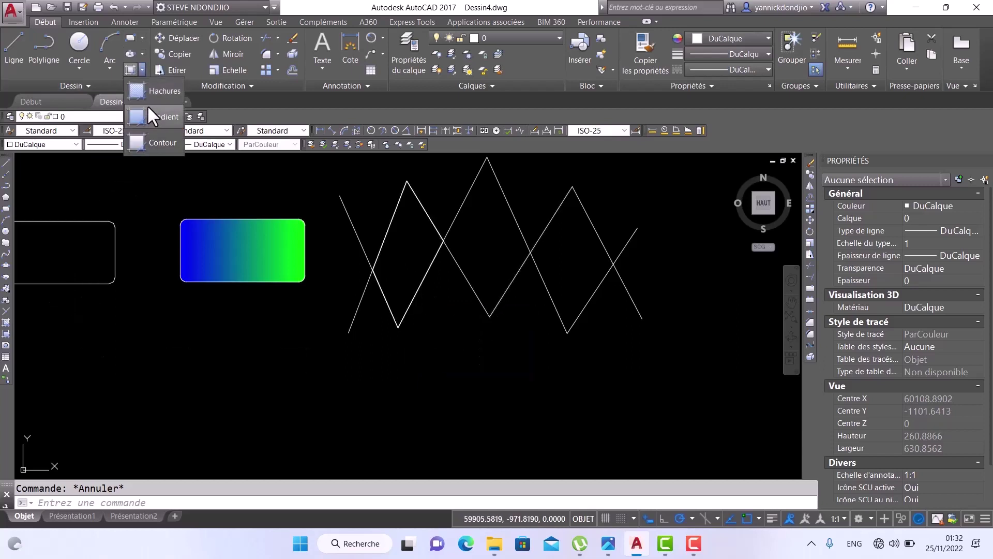
left_click(147, 141)
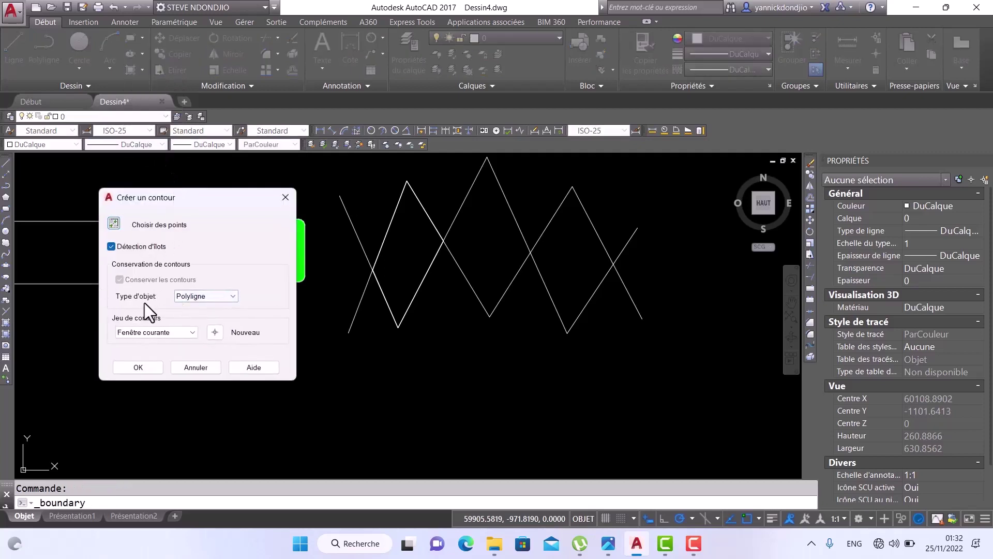
left_click(233, 296)
left_click(207, 307)
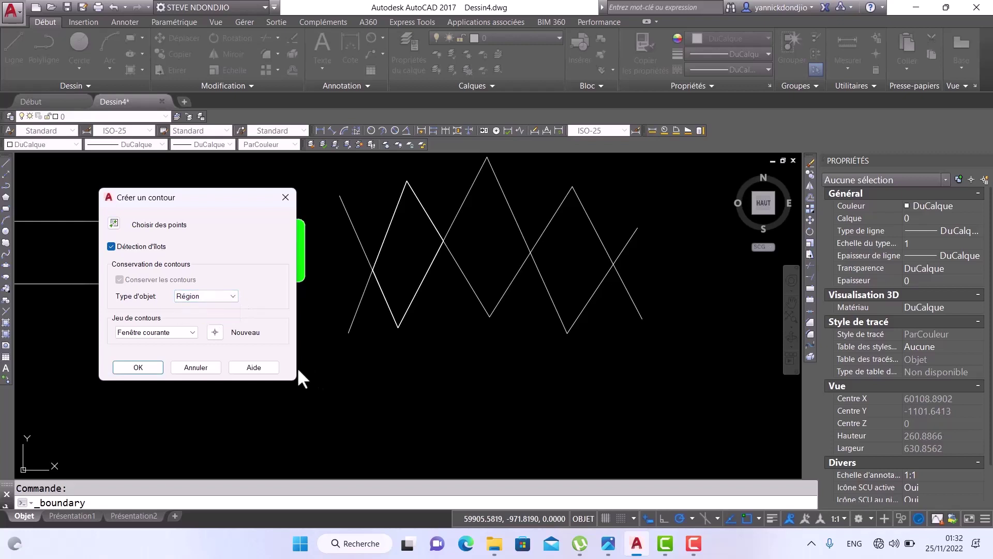
left_click(115, 223)
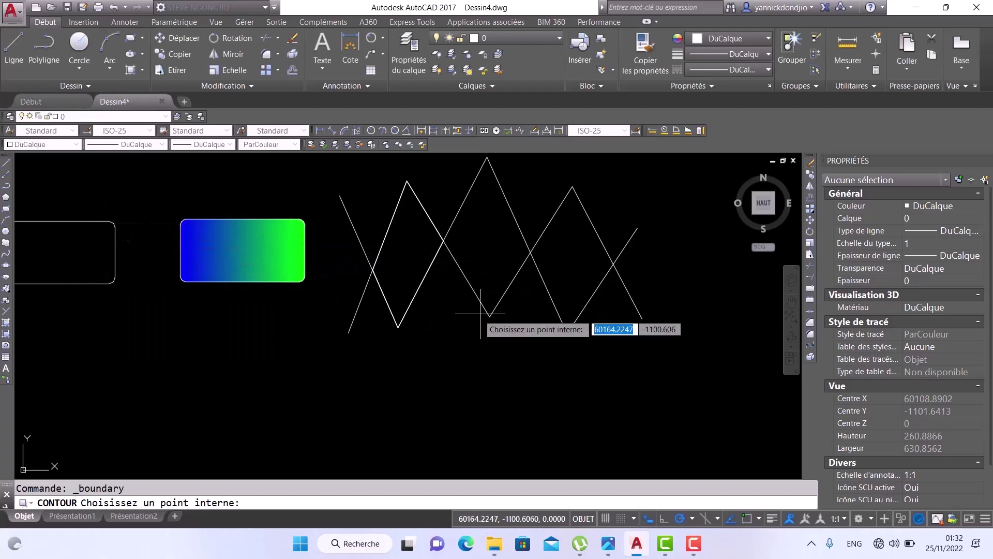
left_click(566, 261)
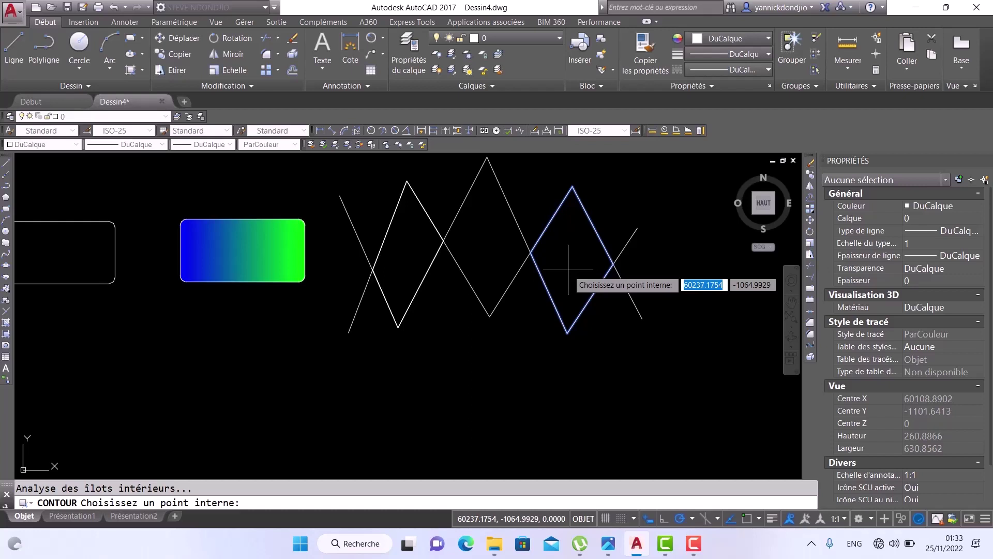
key("Return")
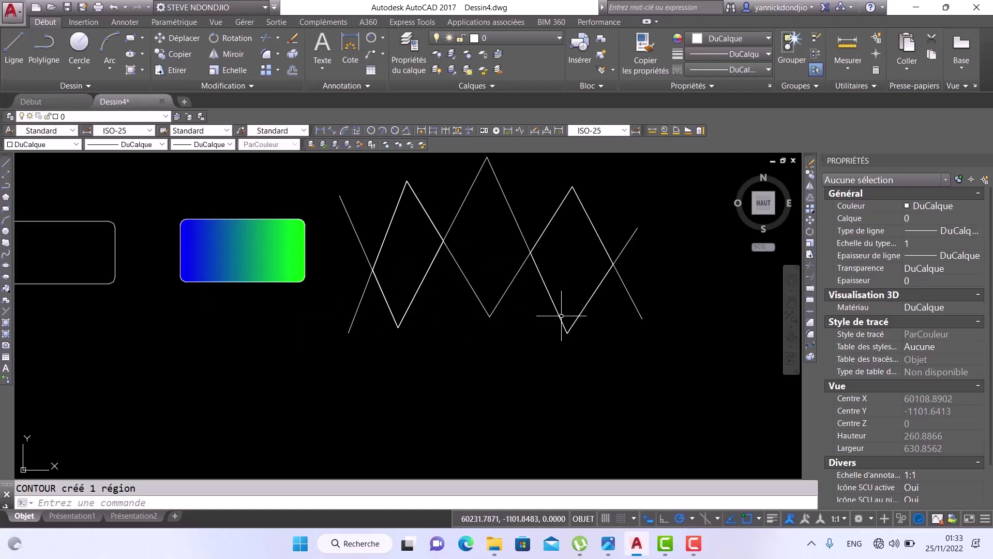
- Run PROPMECA on the diamond region farthest from the gradient rectangle to list its mass properties
mouse_move(561, 315)
type("PROP")
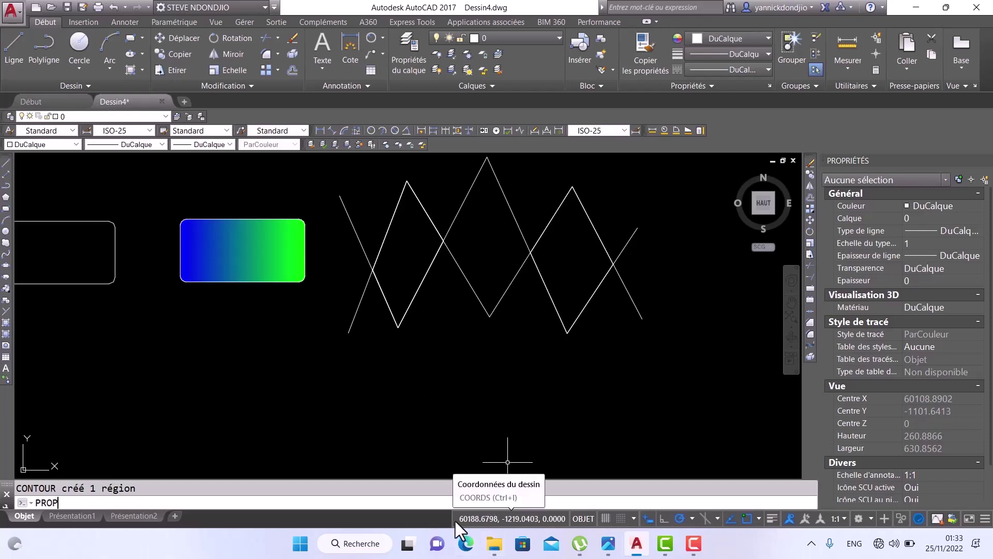
type("MECA")
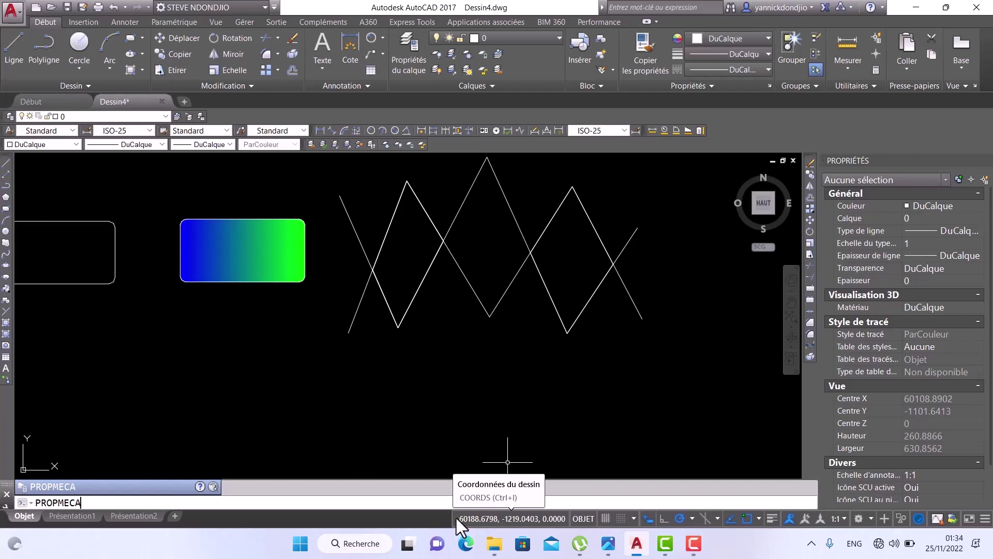
key("Return")
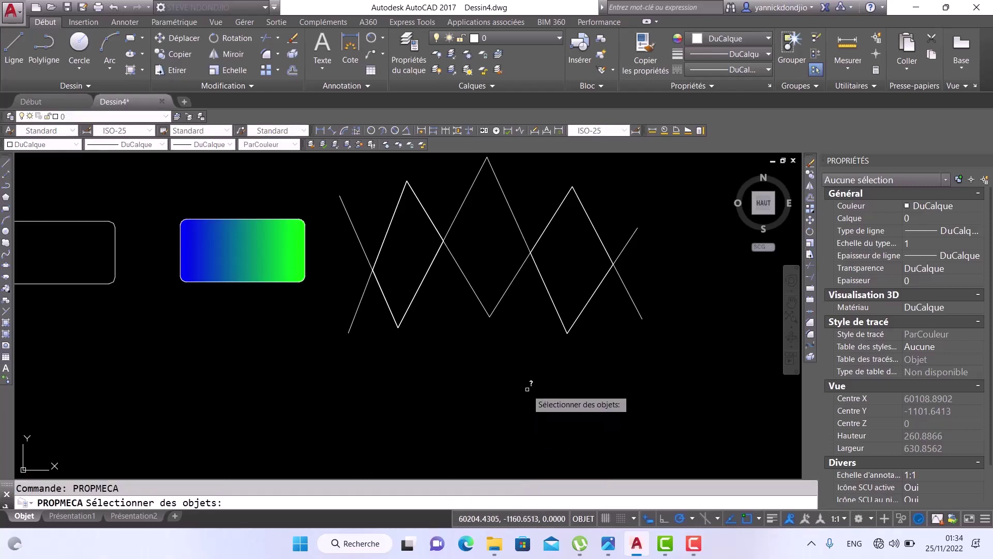
left_click(580, 314)
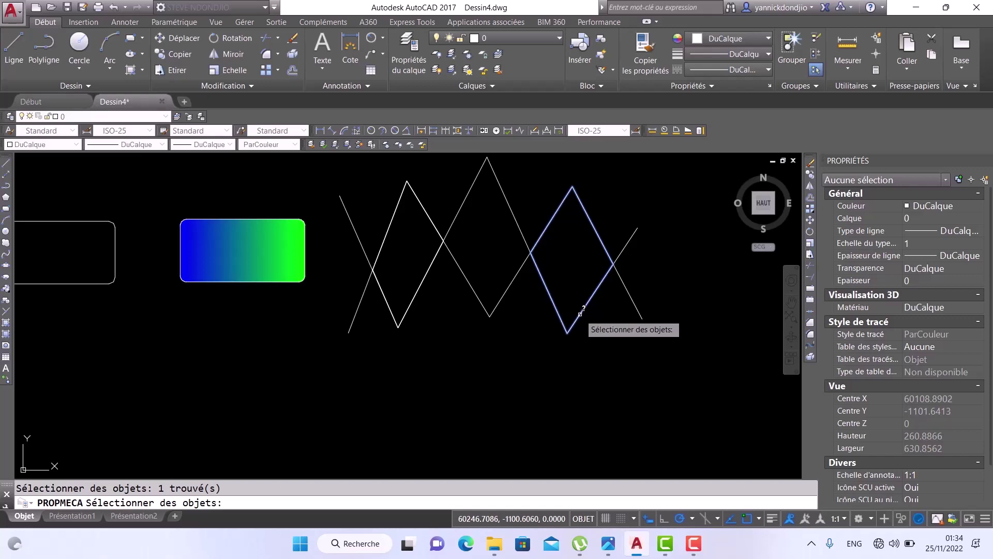
key("Return")
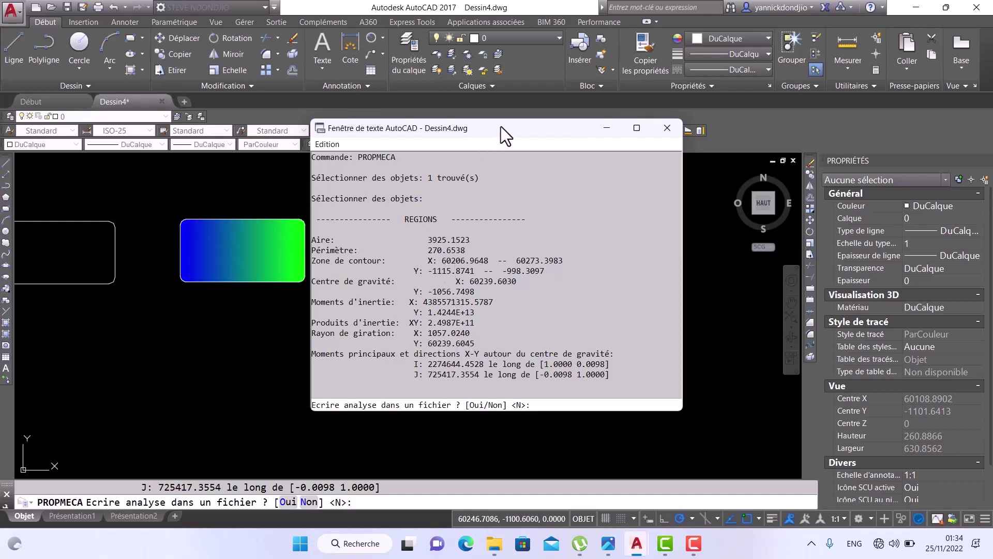
left_click_drag(500, 126, 496, 156)
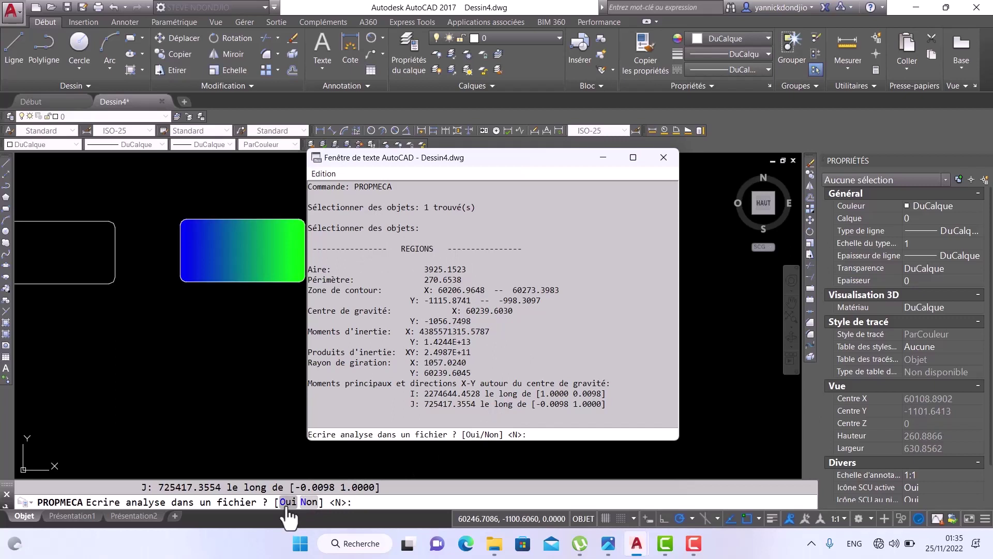
- Write the region's analysis to a file, saving it on the desktop (Bureau) as Dessin4.mpr
key("F2")
key("Down")
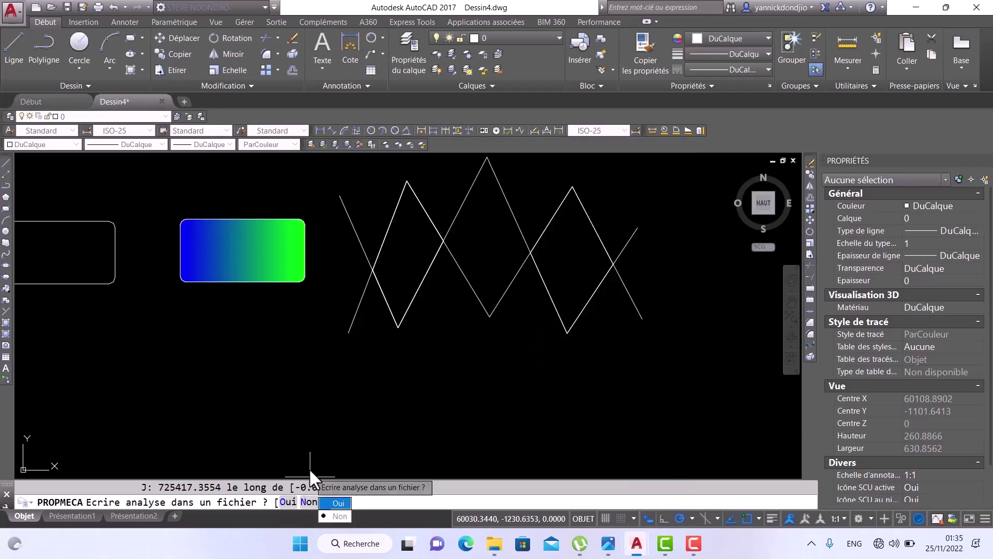
left_click(334, 497)
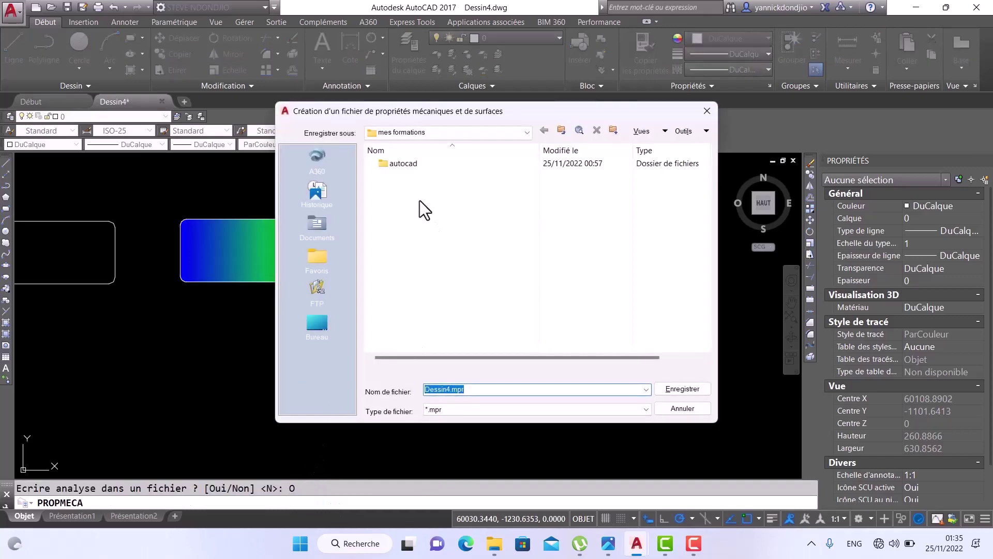
left_click(310, 331)
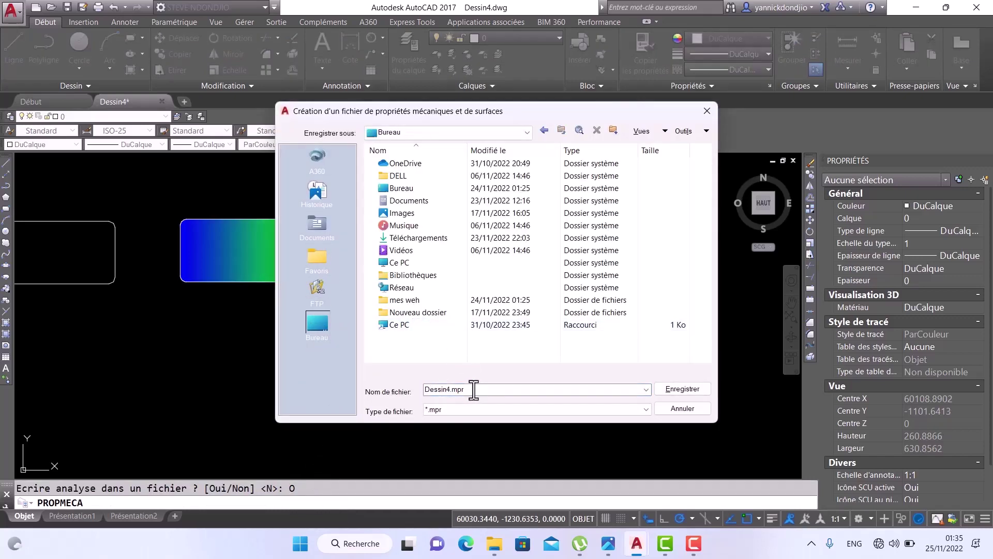
left_click(692, 390)
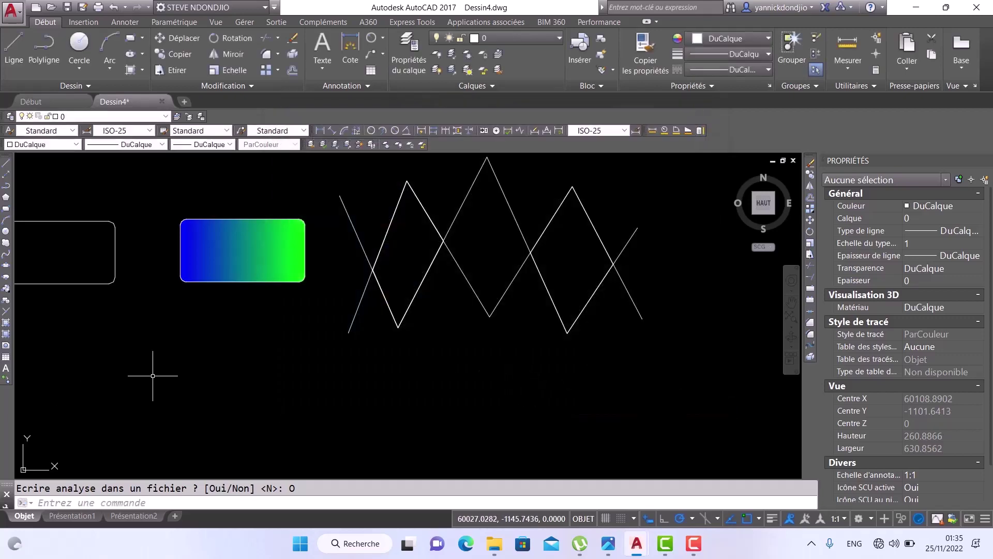
- Switch to the desktop, open Dessin4.mpr in Notepad for this one time, review the region's properties and close the file
left_click(920, 7)
left_click(663, 158)
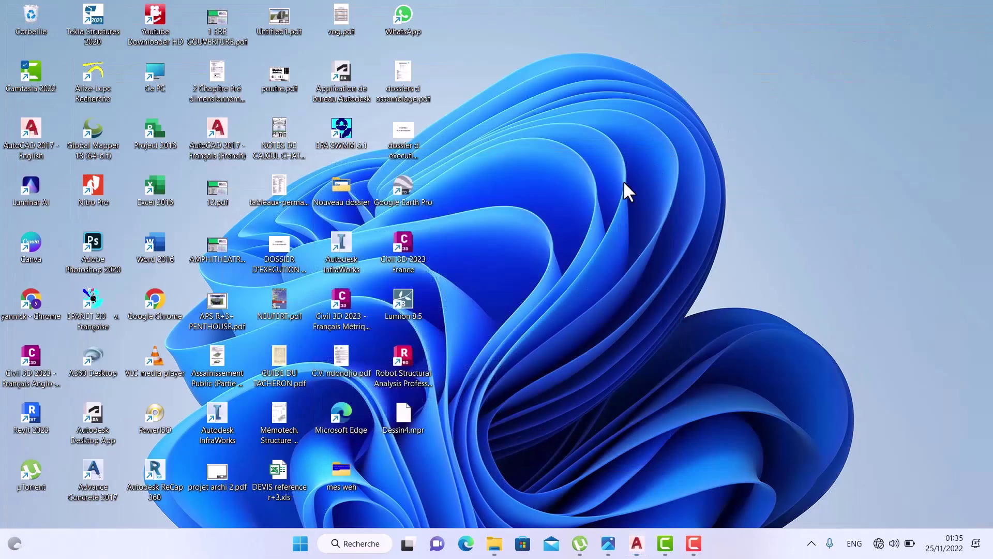
left_click(402, 420)
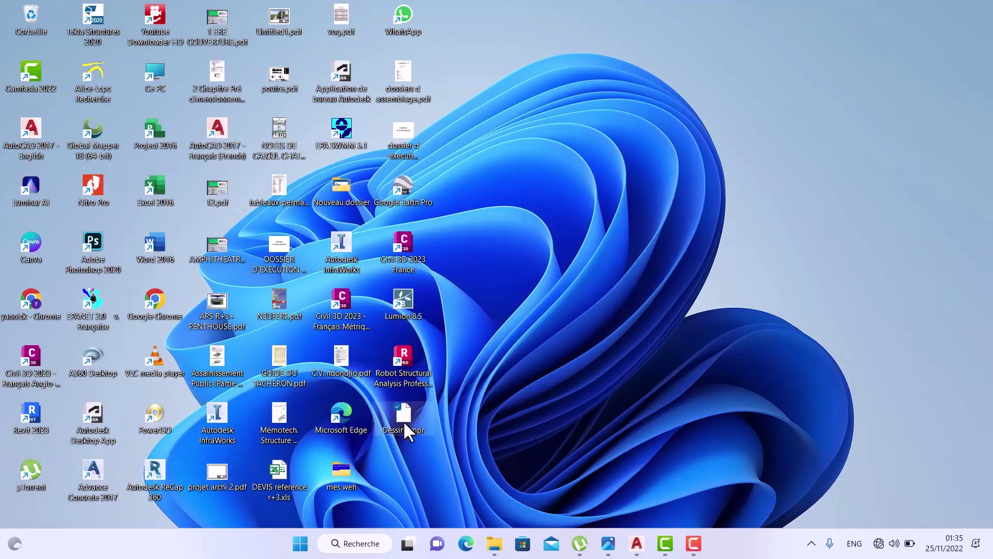
double_click(402, 420)
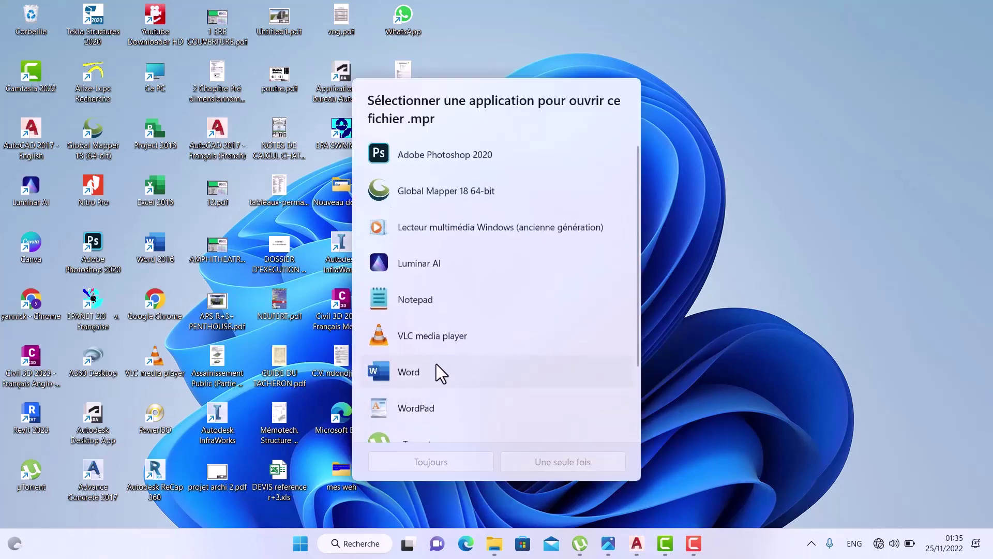
left_click(404, 304)
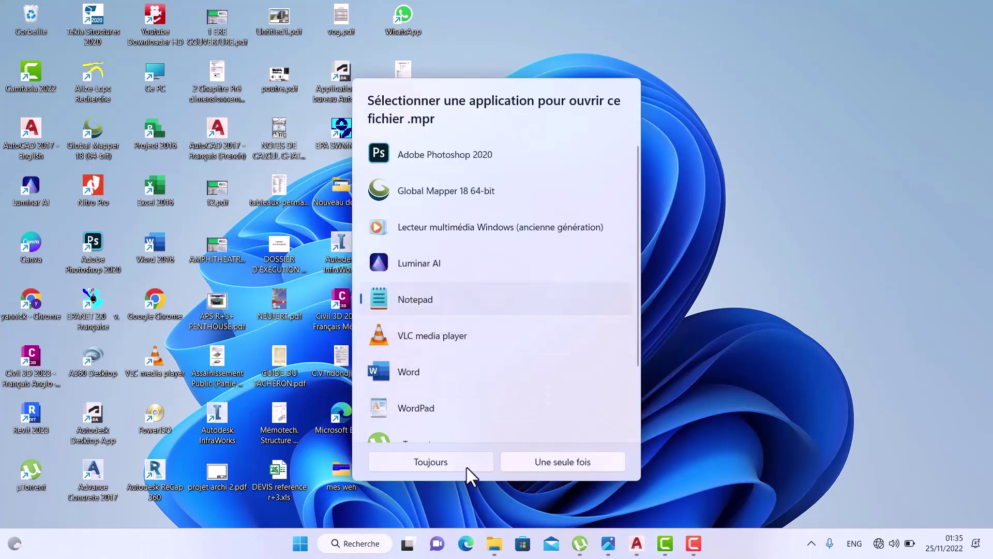
left_click(589, 461)
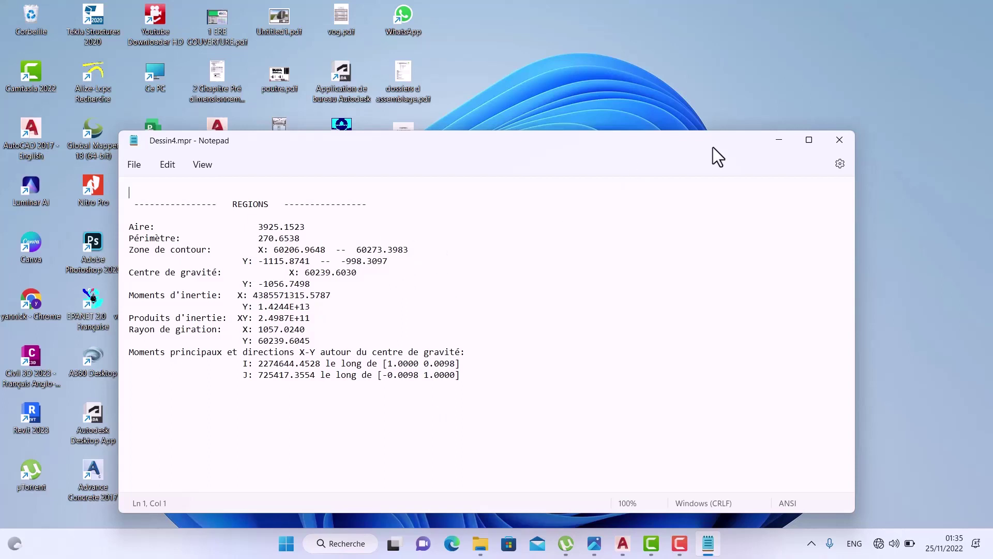
left_click(839, 141)
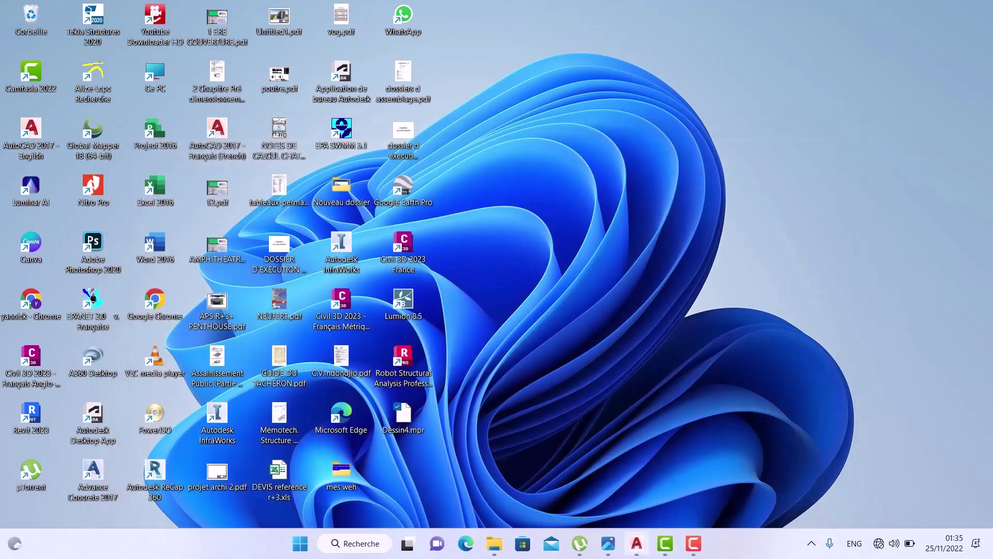
- Switch back to AutoCAD and try running PROPMECA on the diamond contour nearest the gradient rectangle
mouse_move(636, 543)
left_click(610, 486)
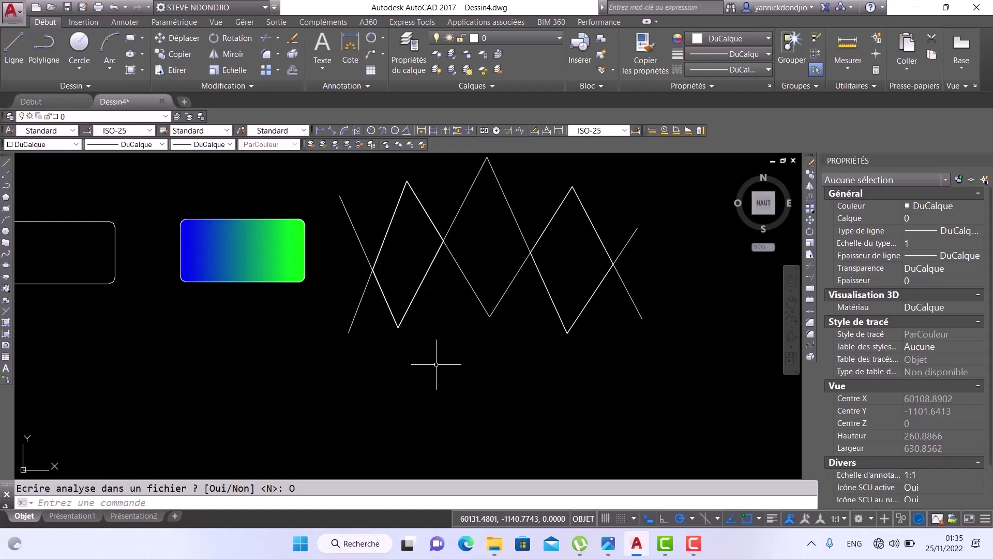
type("PRO")
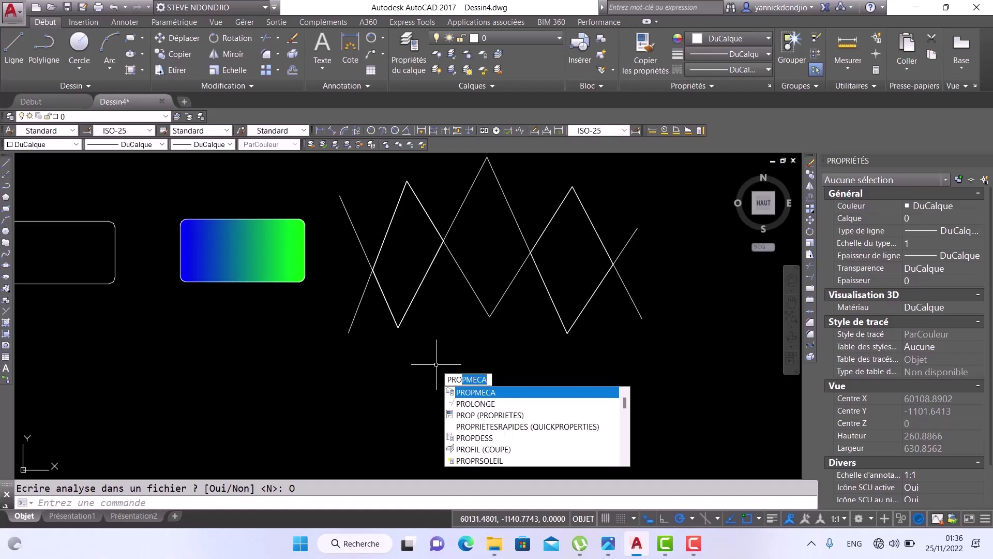
key("Return")
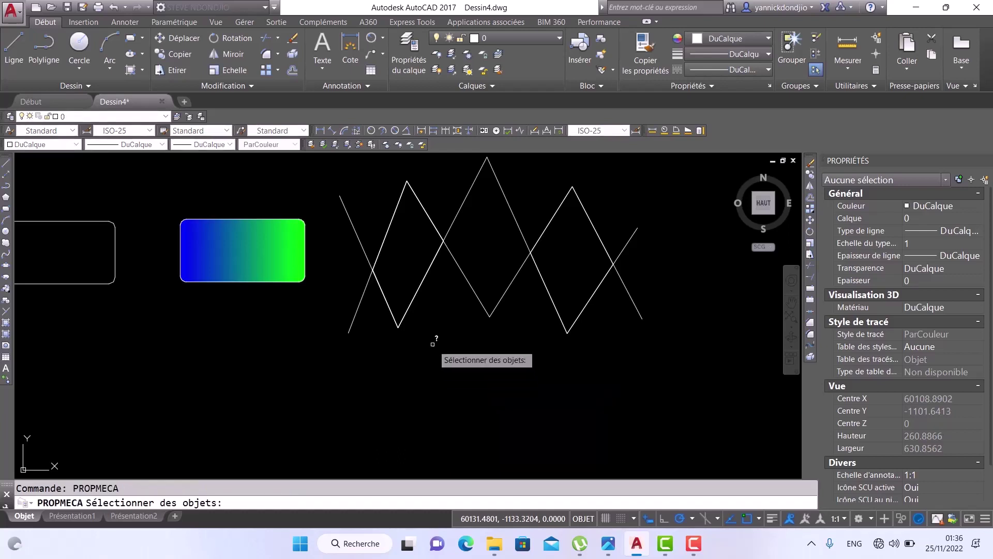
left_click(414, 301)
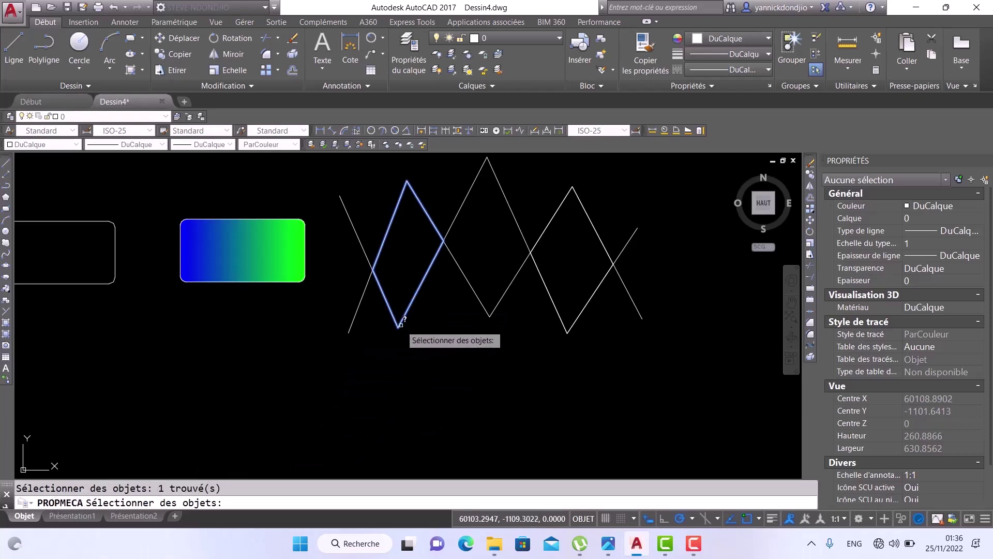
key("Escape")
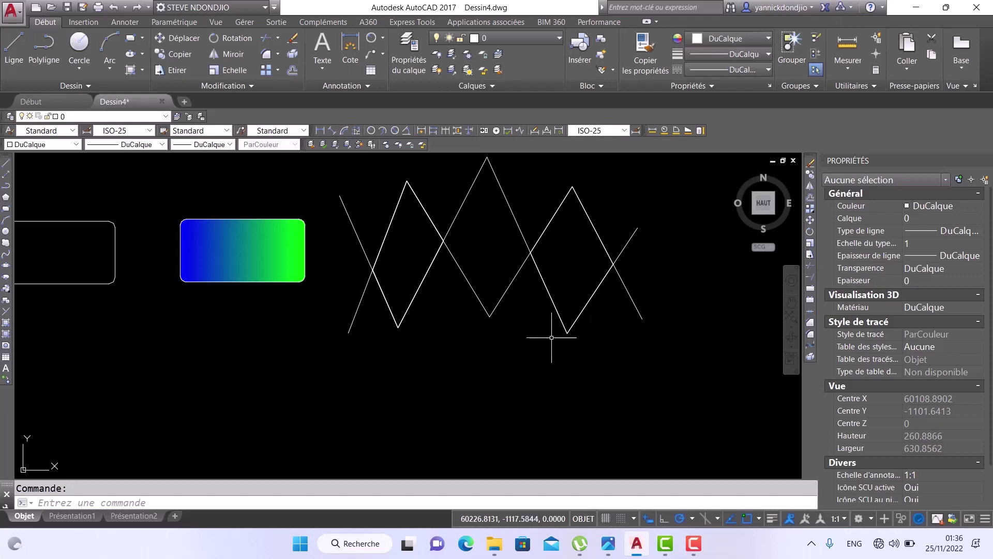
scroll(460, 377, "down", 2)
scroll(492, 350, "up", 2)
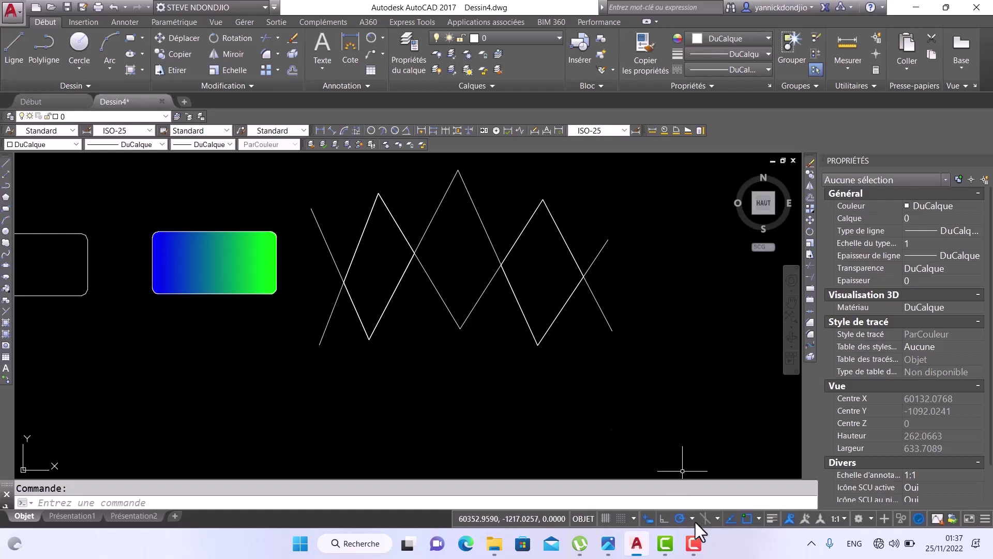
left_click(694, 543)
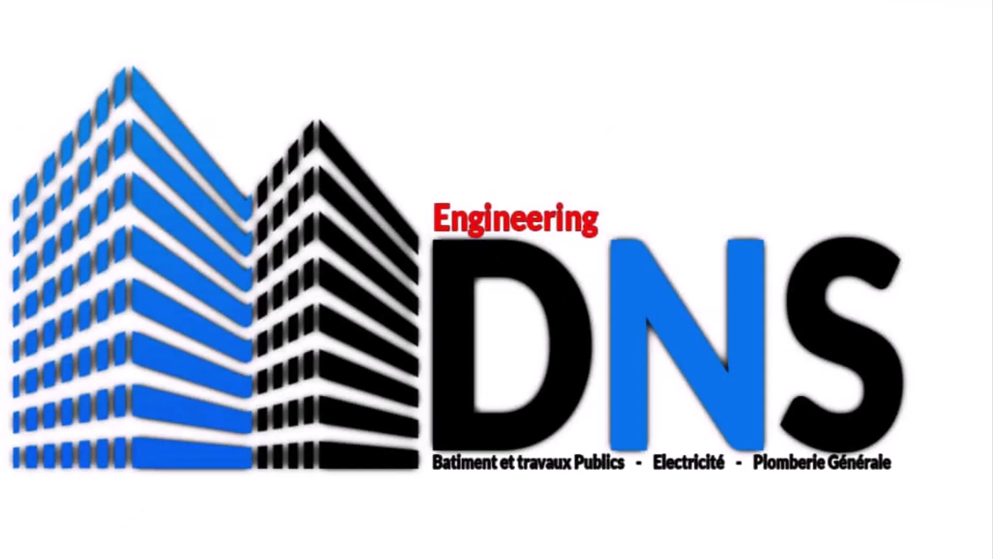